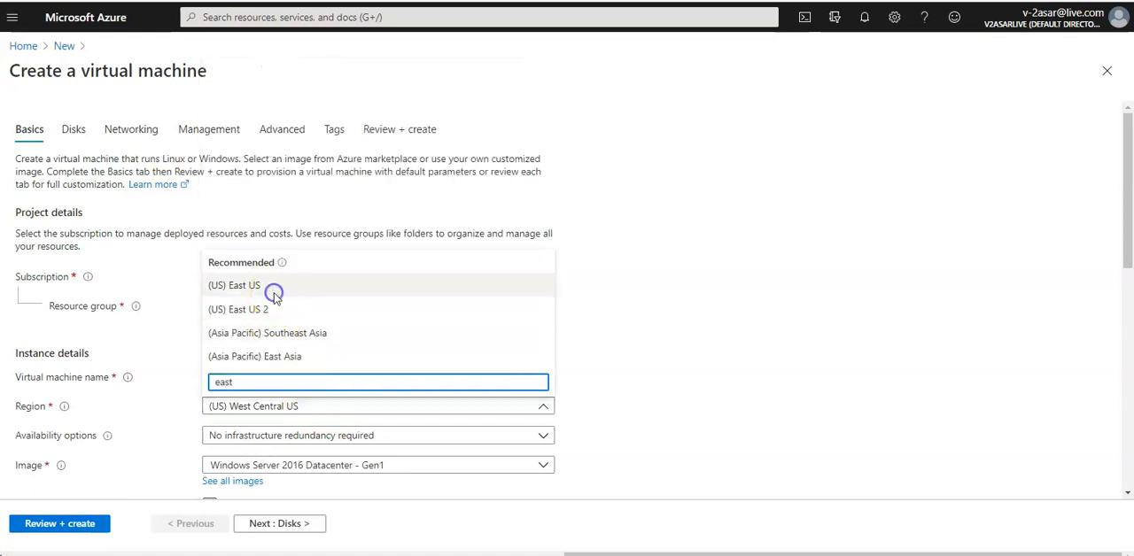
# Step: Set the virtual machine's region to (US) East US and name the machine myvm1
pyautogui.click(273, 293)
pyautogui.click(270, 377)
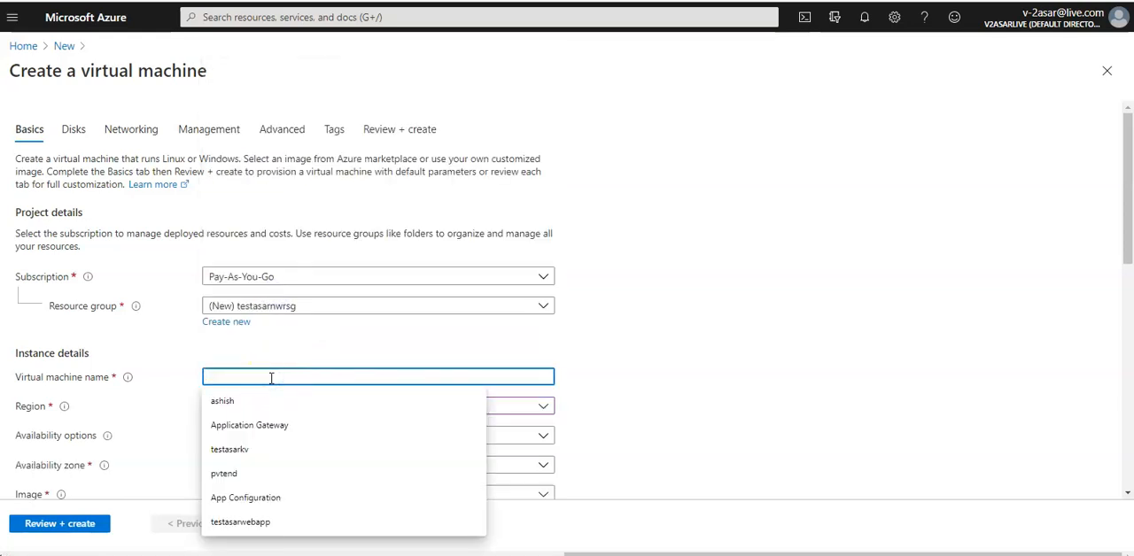
pyautogui.write('myvm1')
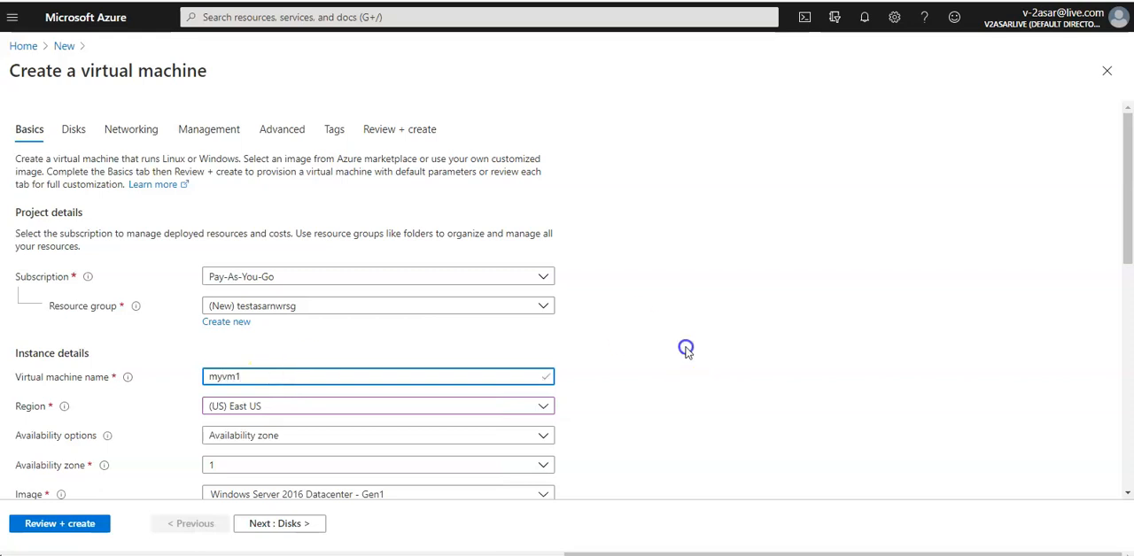
pyautogui.click(683, 348)
# Step: Set the availability options to No infrastructure redundancy required
pyautogui.scroll(-3, 684, 347)
pyautogui.click(373, 183)
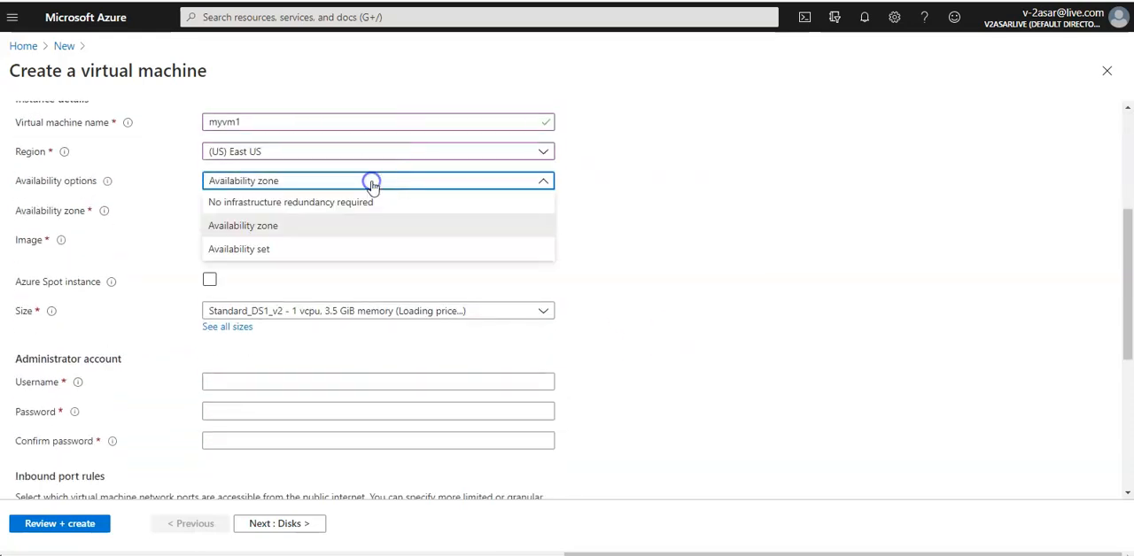
pyautogui.click(278, 202)
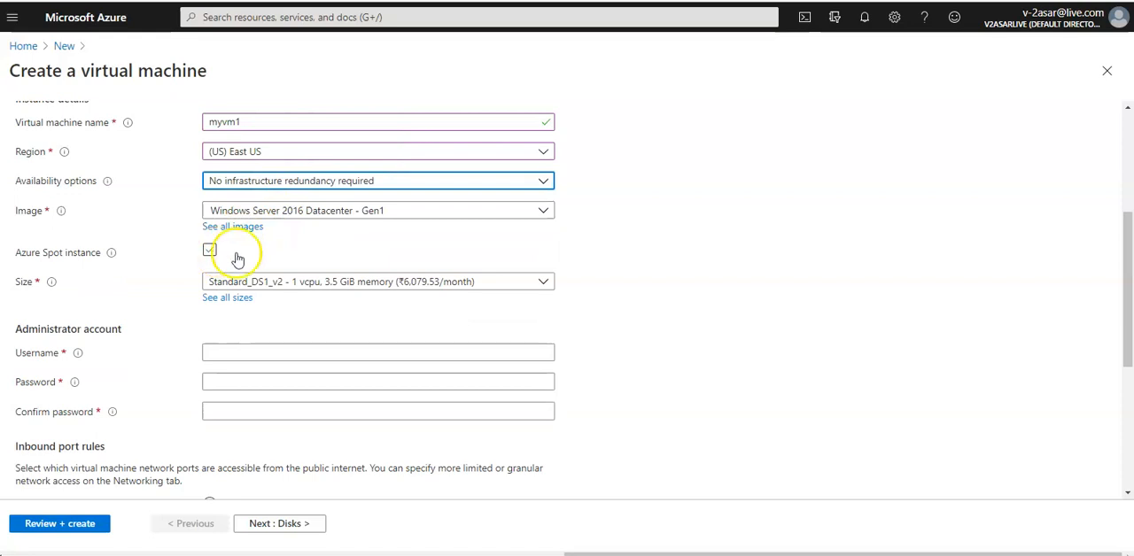
# Step: Fill in the administrator account's username and enter the account password in both the password and confirmation fields
pyautogui.click(267, 355)
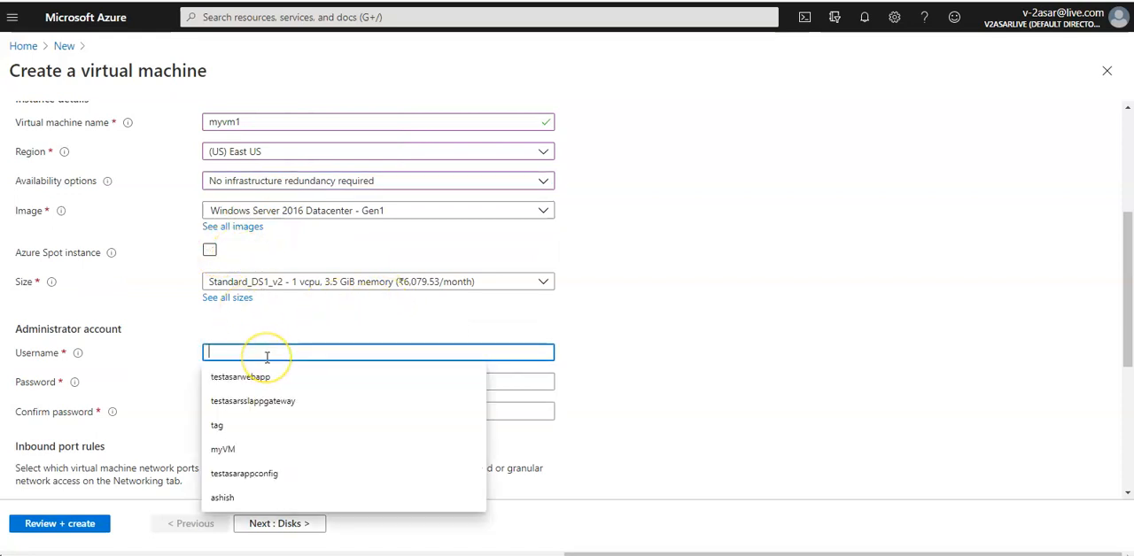
pyautogui.press('Tab')
pyautogui.press('Tab')
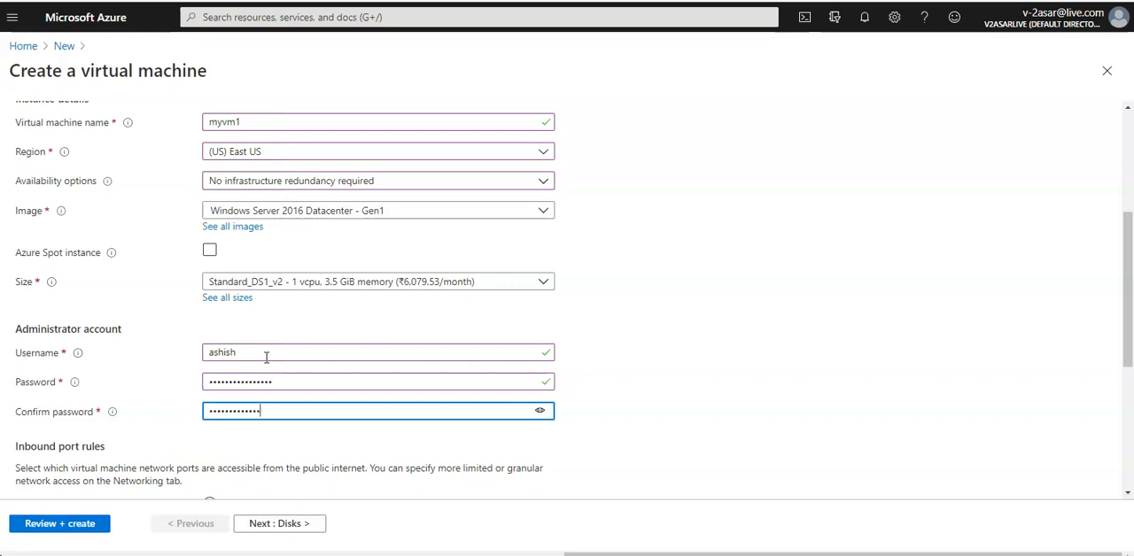
# Step: Keep the default inbound port, disk and networking settings, and disable boot diagnostics for the virtual machine
pyautogui.scroll(-4, 266, 356)
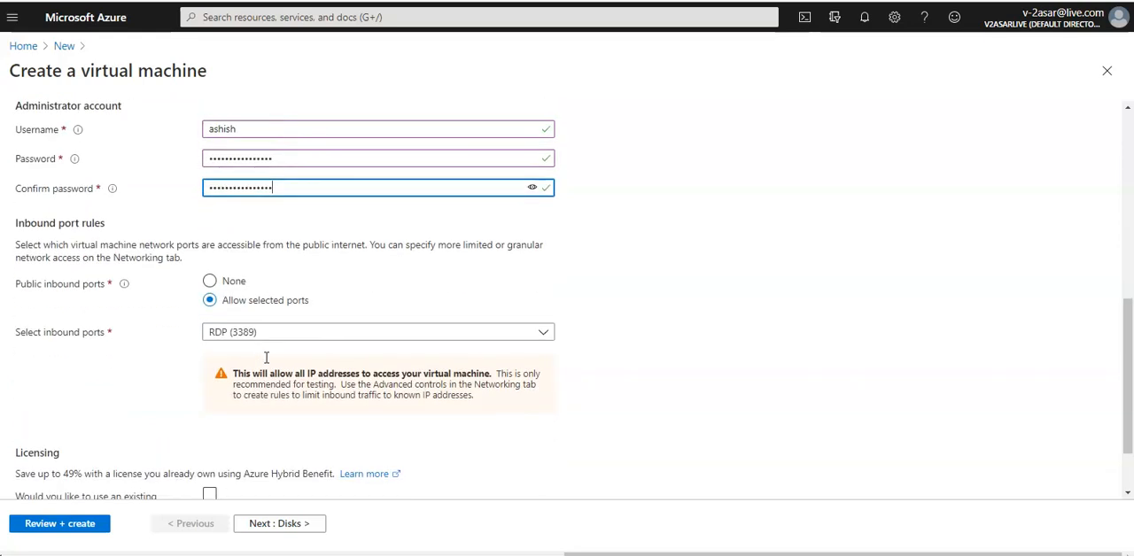
pyautogui.click(285, 521)
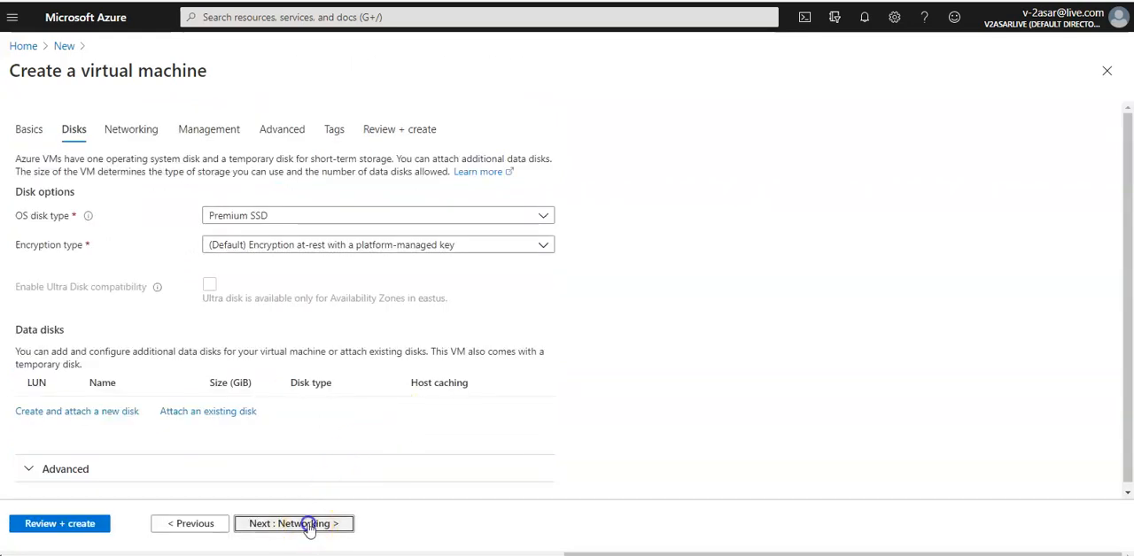
pyautogui.click(308, 527)
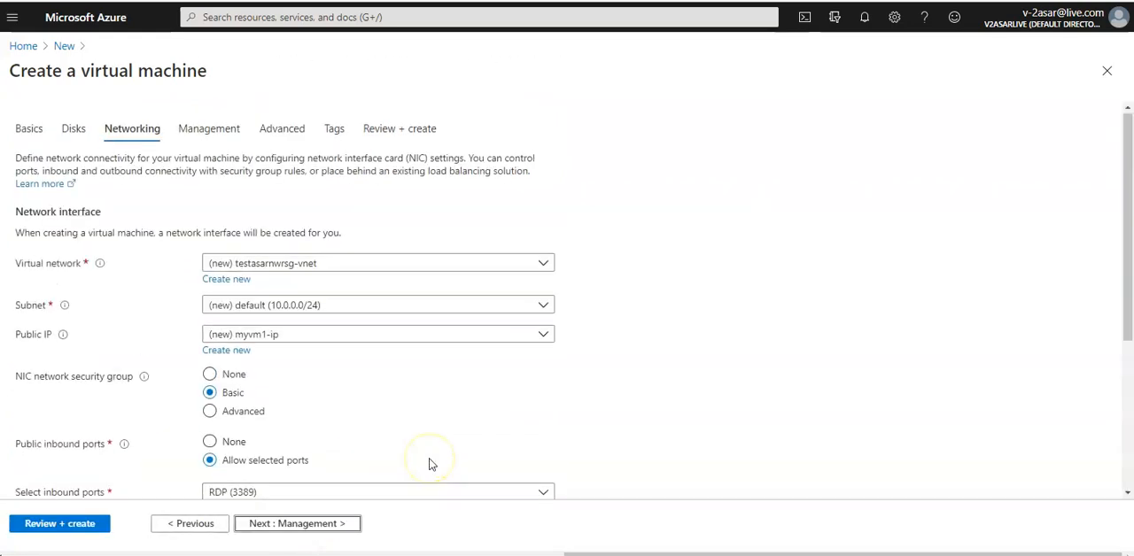
pyautogui.scroll(-3, 431, 464)
pyautogui.click(349, 524)
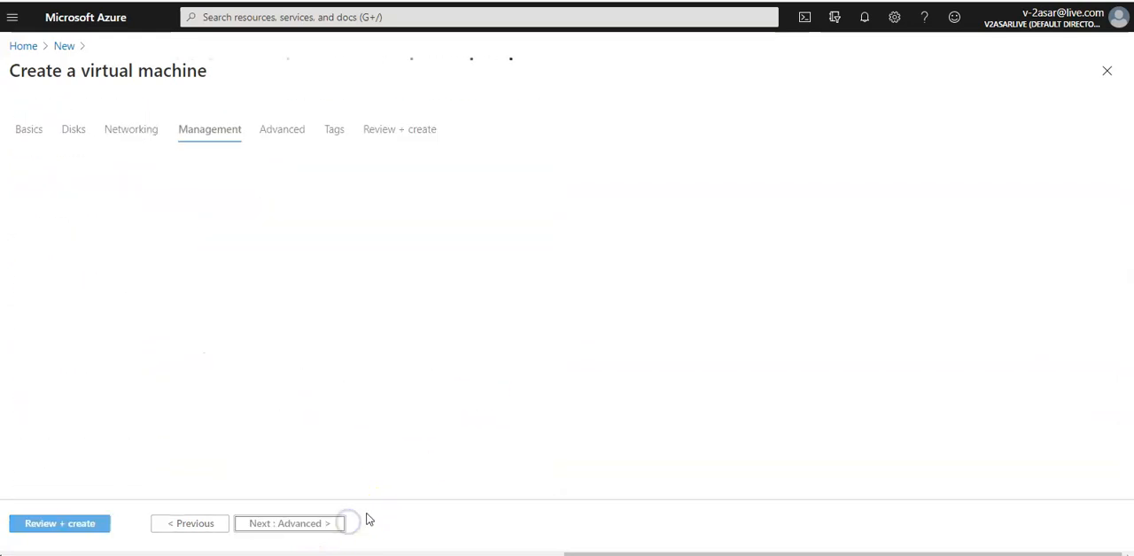
pyautogui.click(209, 354)
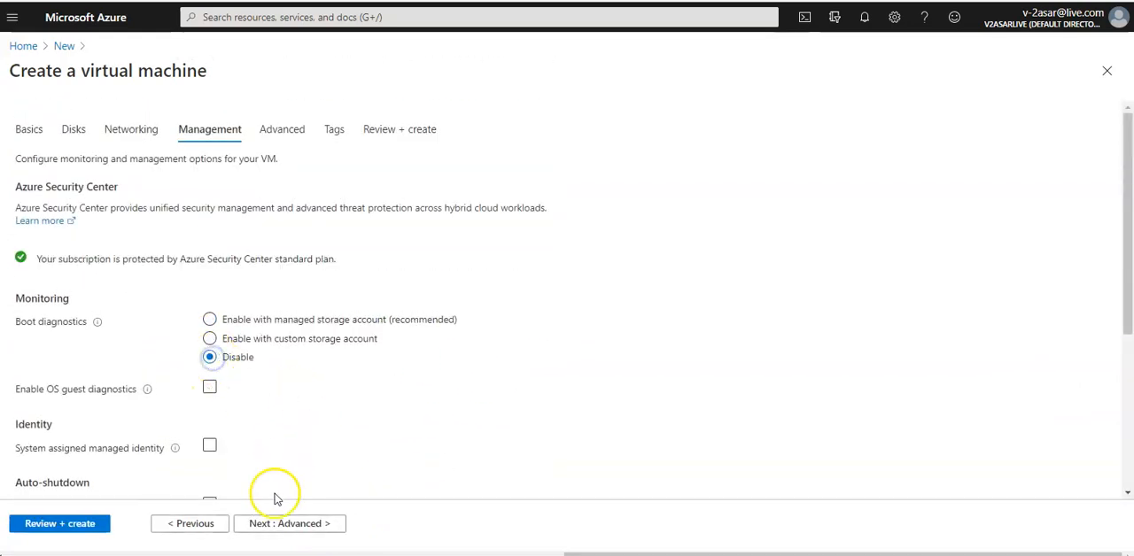
# Step: Create the virtual machine with the default advanced settings and tags, and open the deployed resource
pyautogui.click(291, 524)
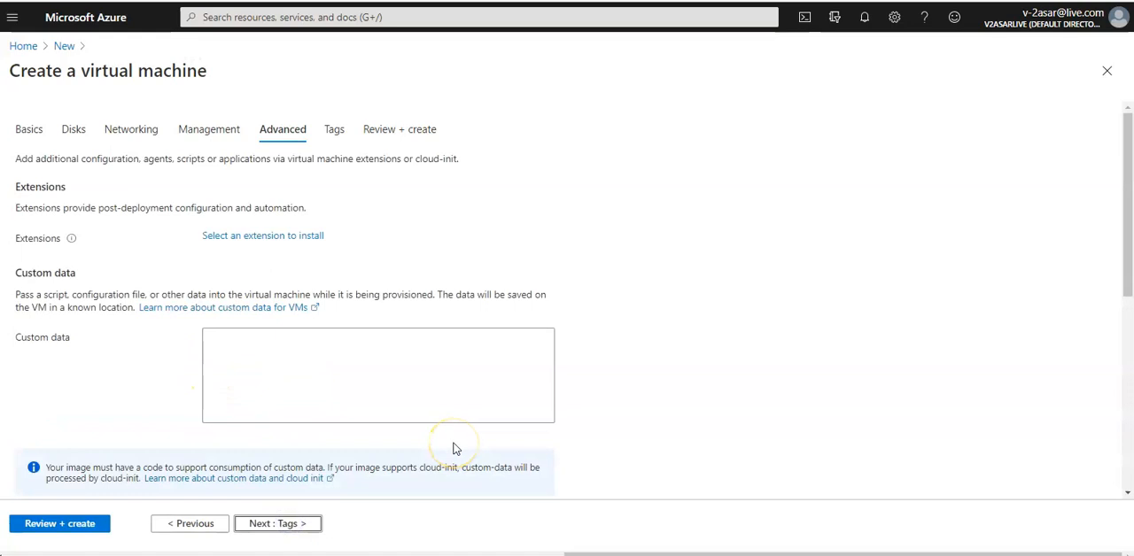
pyautogui.click(298, 526)
pyautogui.click(301, 529)
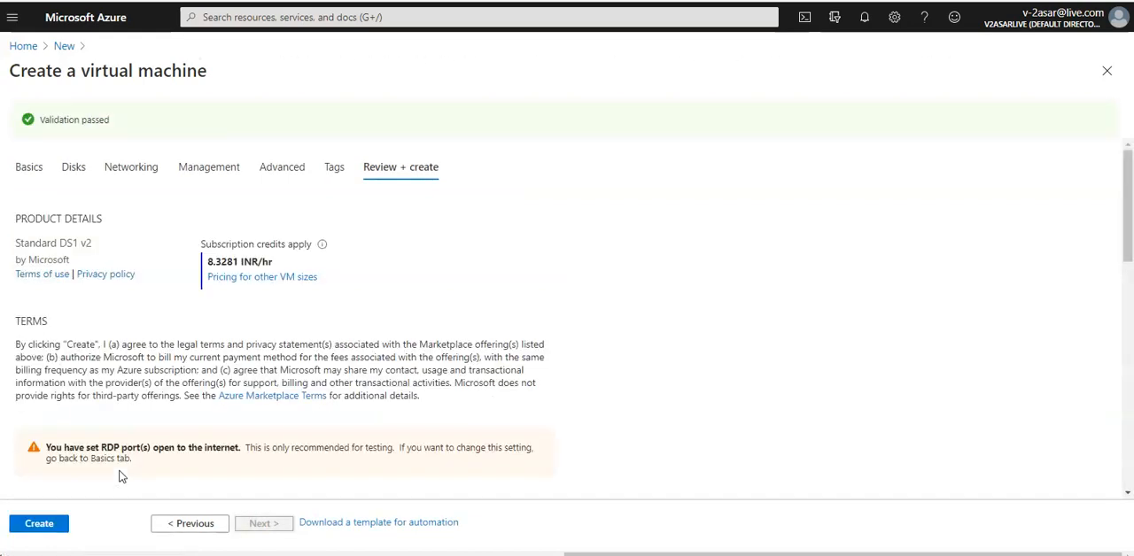
pyautogui.click(39, 523)
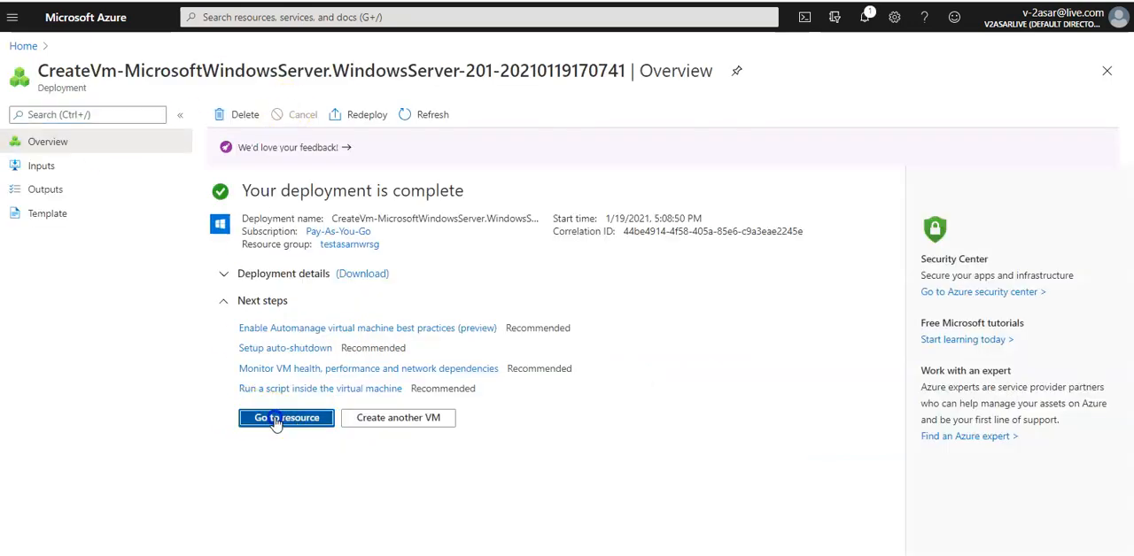
pyautogui.click(277, 421)
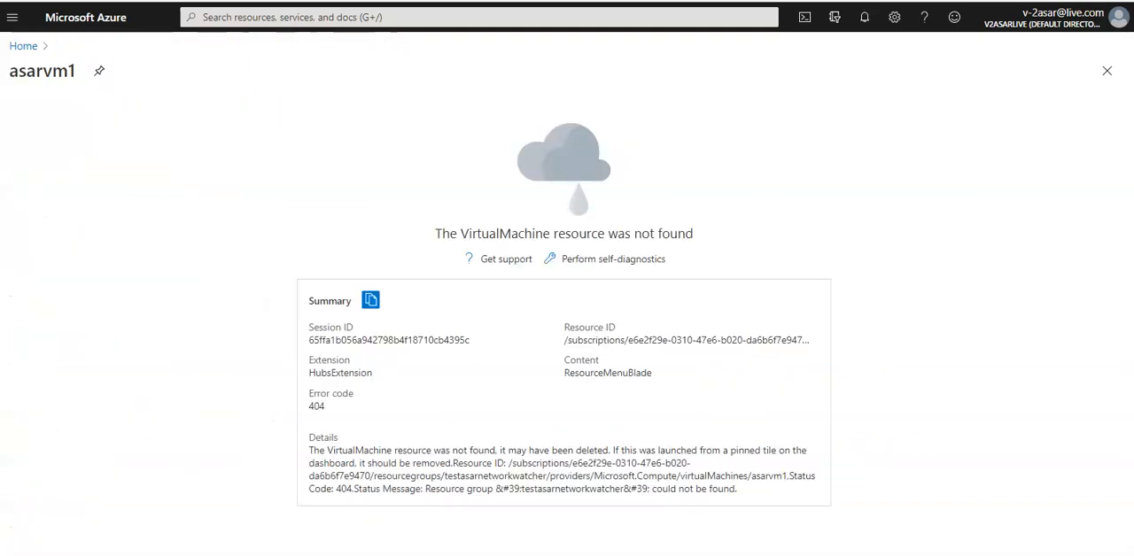
# Step: In Network Watcher, expand the Pay-As-You-Go regions and open the Next hop tool for myvm1 in resource group testasarnwrsg
pyautogui.click(24, 45)
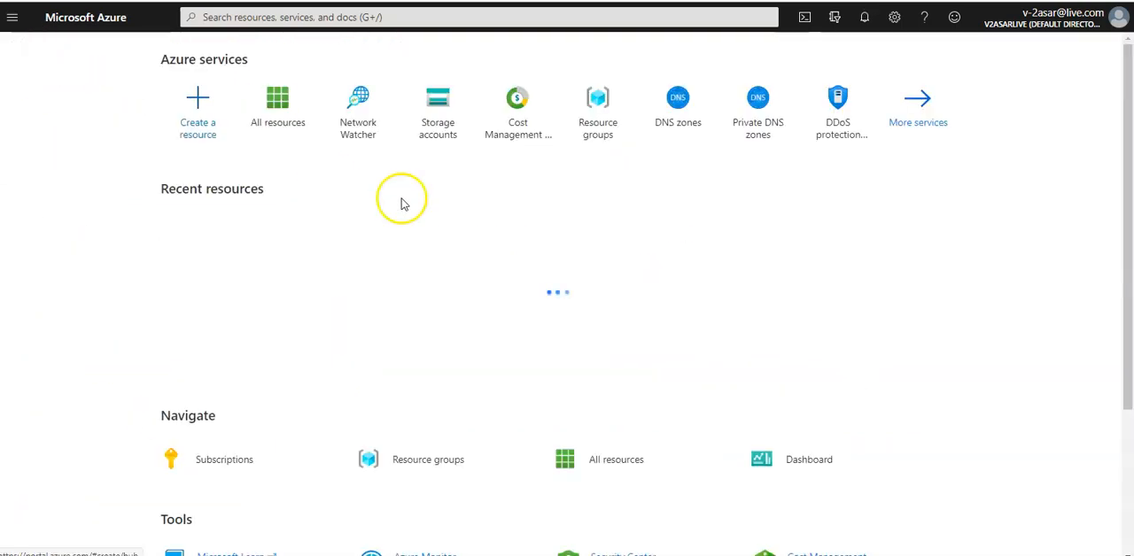
pyautogui.click(362, 129)
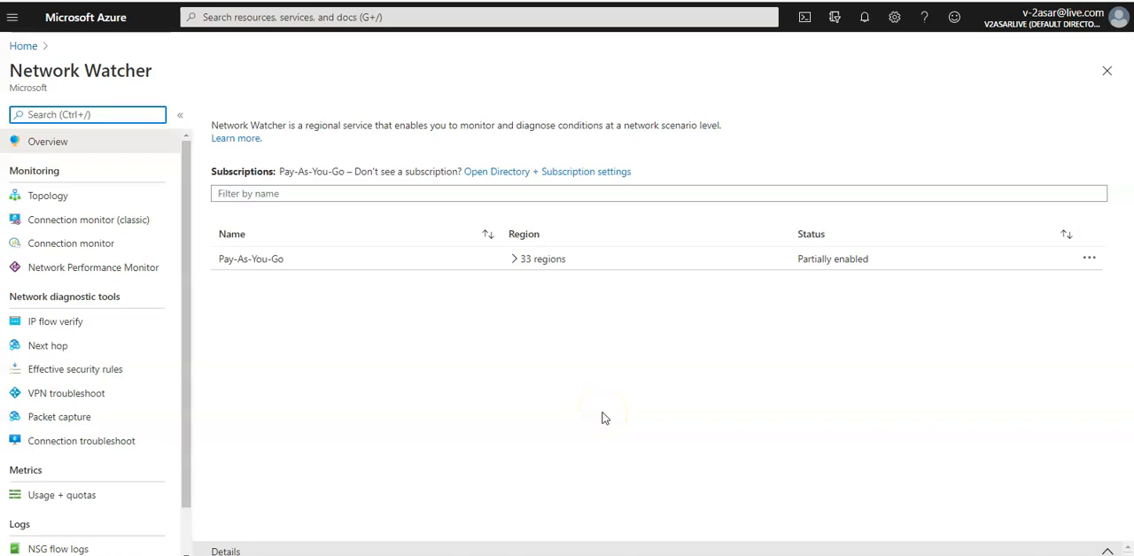
pyautogui.click(514, 260)
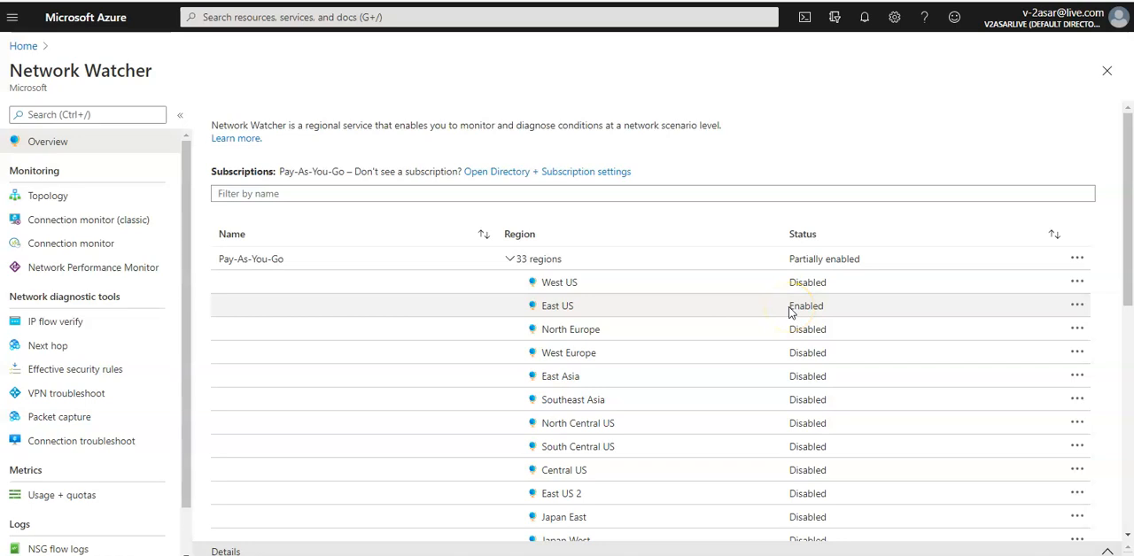
pyautogui.click(69, 346)
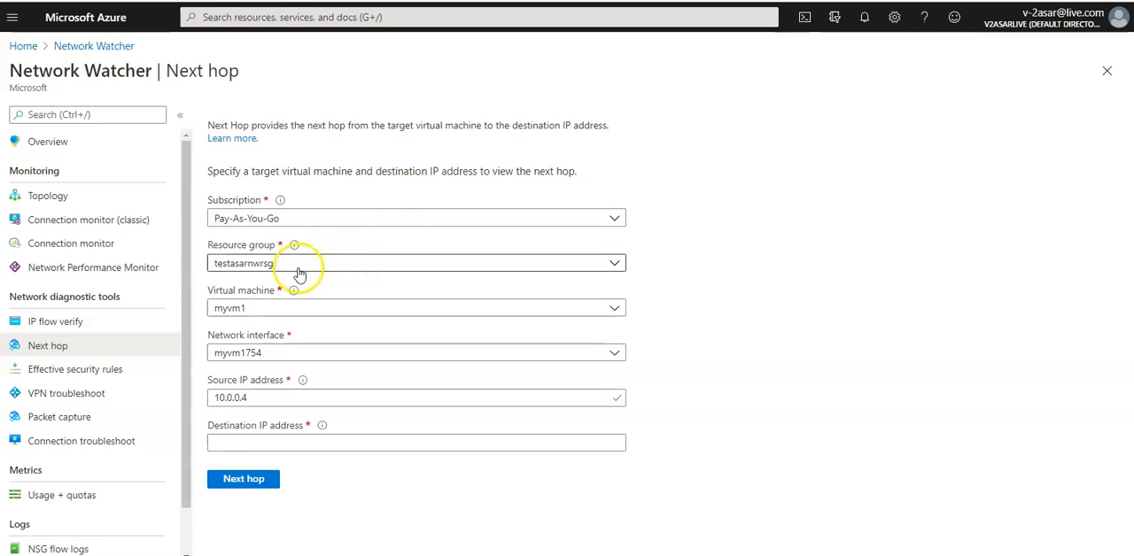
# Step: Try to fill the destination IP address with the saved entry 52.187.23.89, and clear the source IP address
pyautogui.click(291, 440)
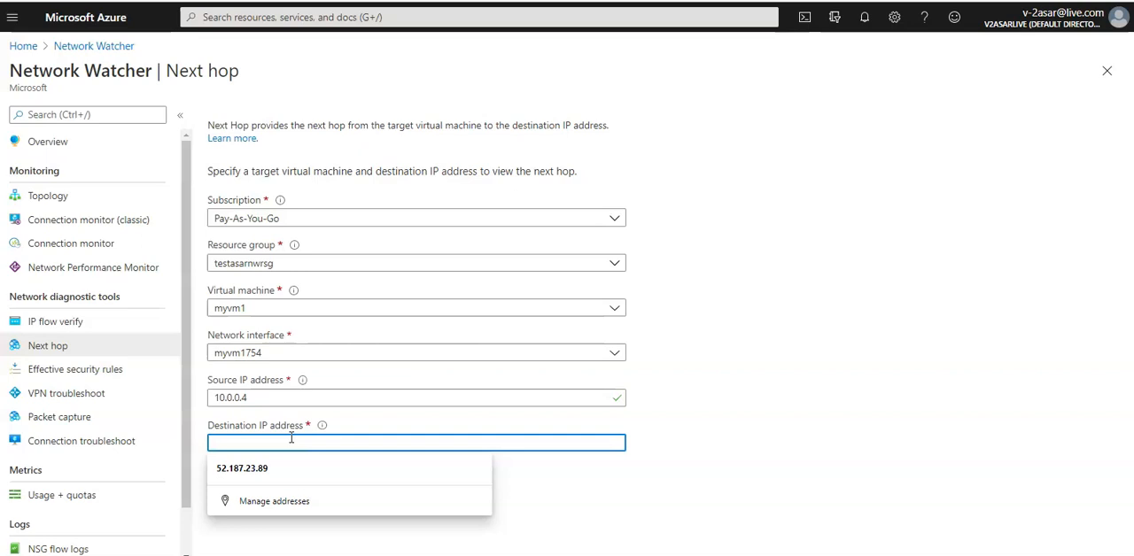
pyautogui.click(253, 468)
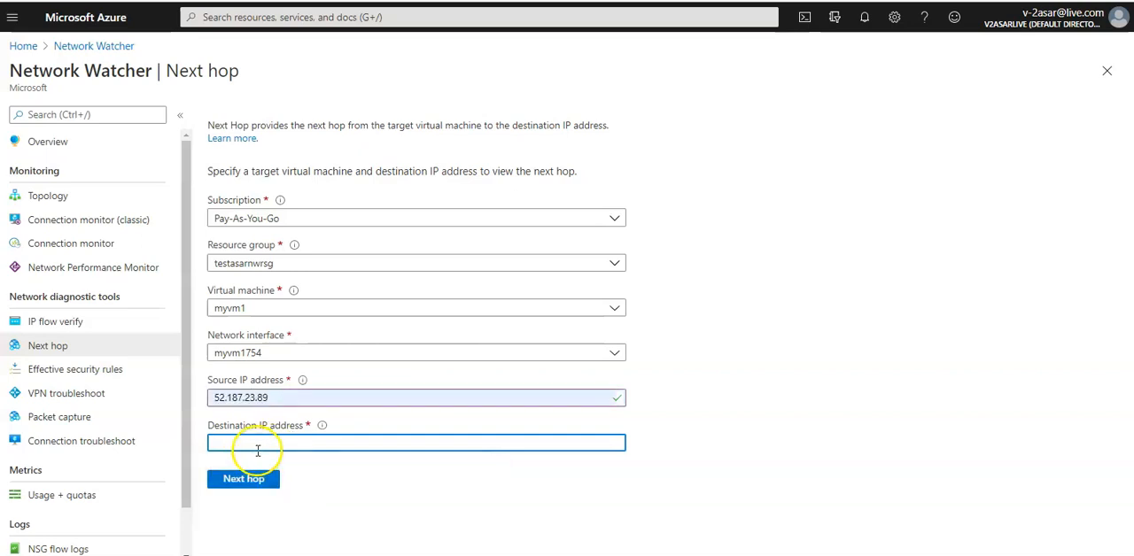
pyautogui.doubleClick(293, 405)
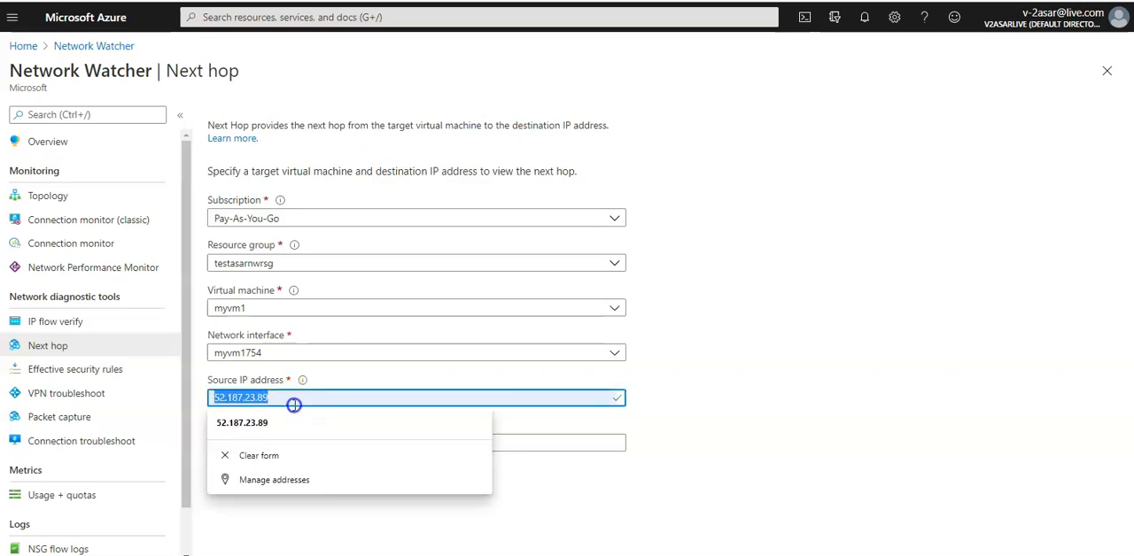
pyautogui.hotkey('ctrl', 'c')
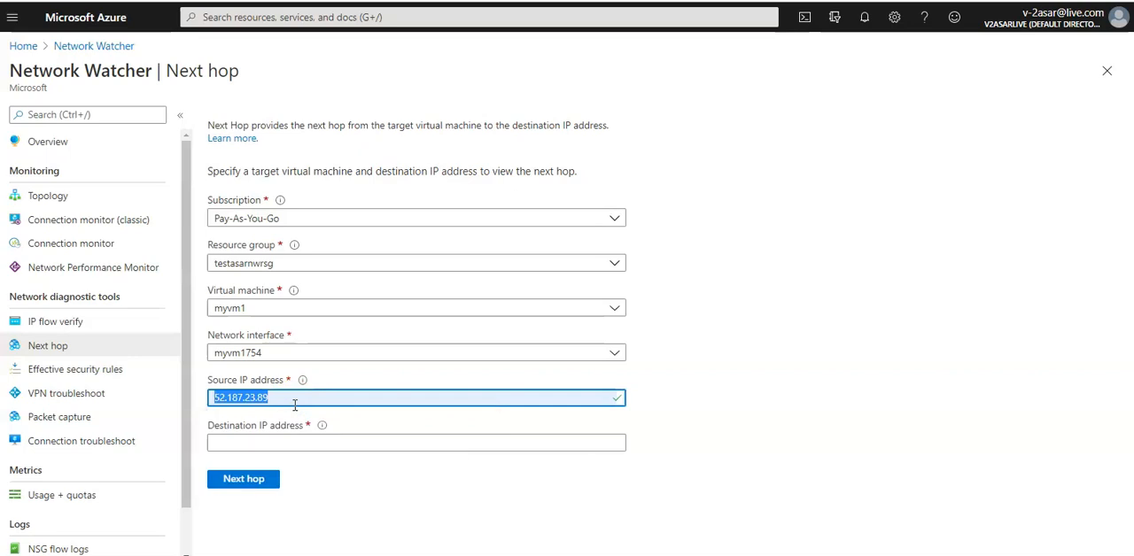
pyautogui.press('BackSpace')
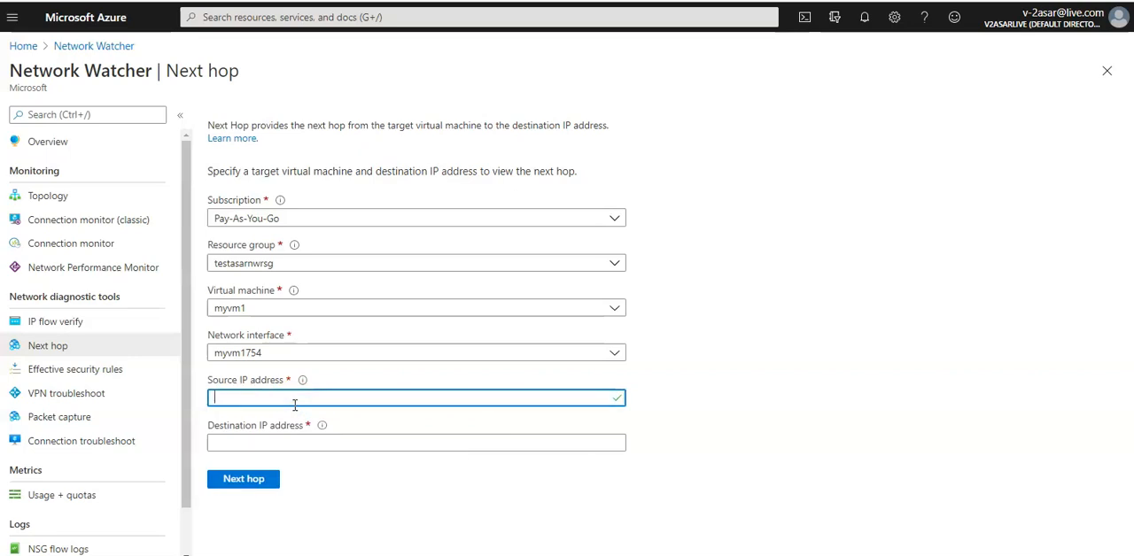
pyautogui.click(293, 405)
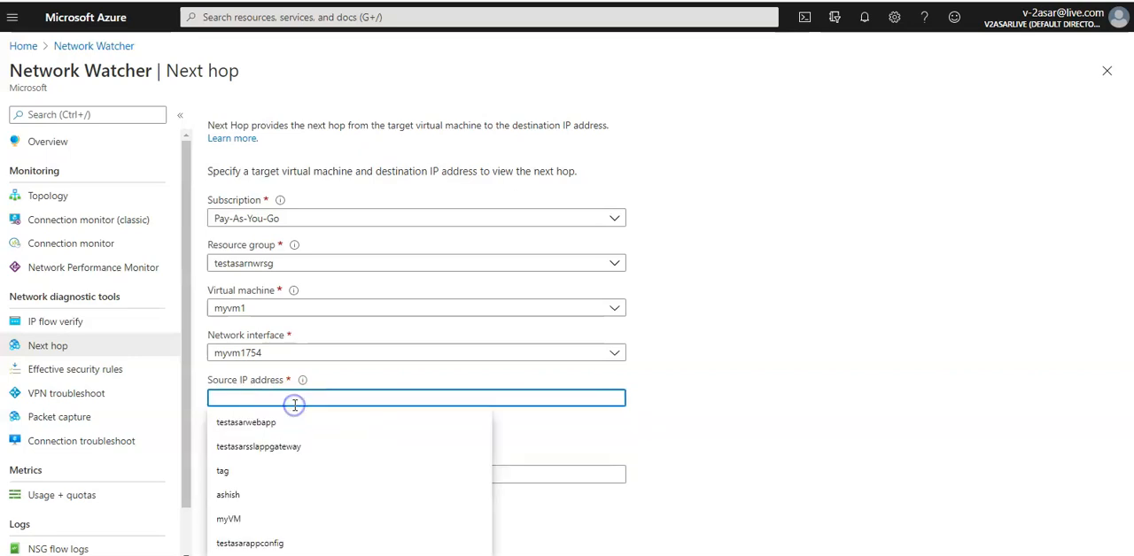
pyautogui.click(740, 354)
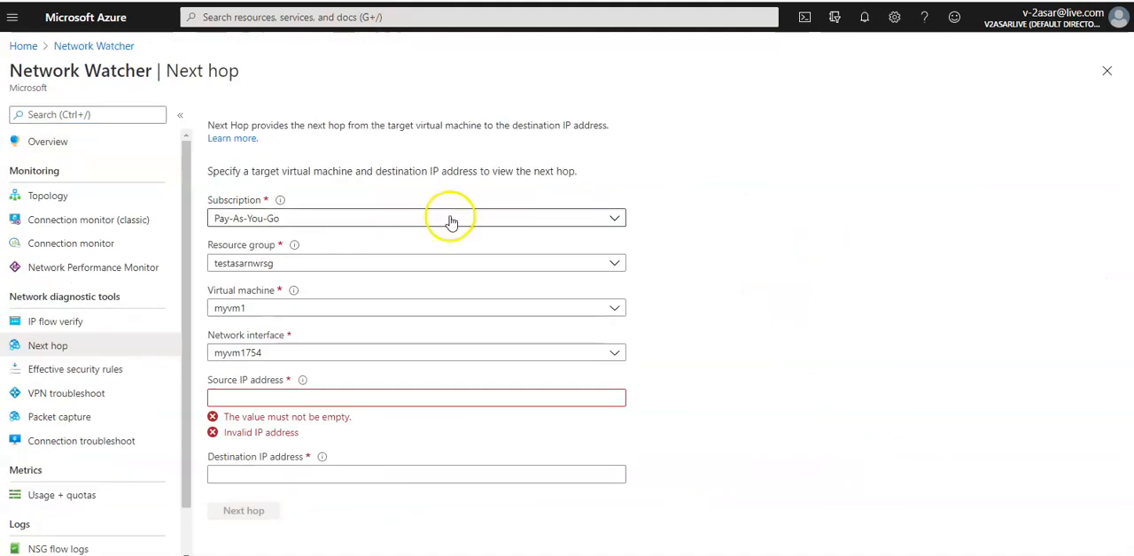
# Step: Set the source IP address to 10.0.0.4
pyautogui.click(337, 400)
pyautogui.write('10')
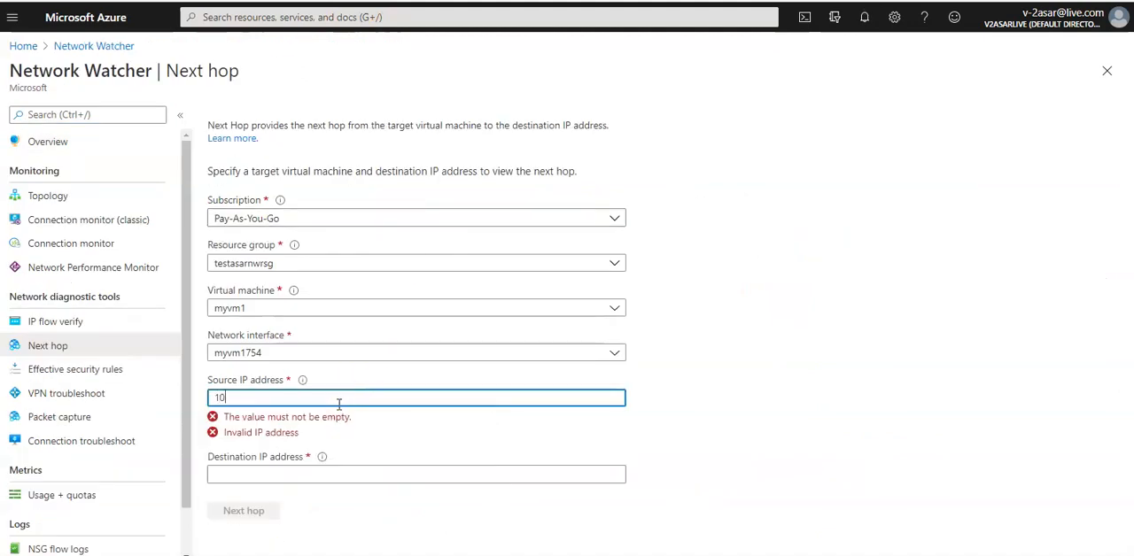
pyautogui.write('.0.0.4')
pyautogui.press('Tab')
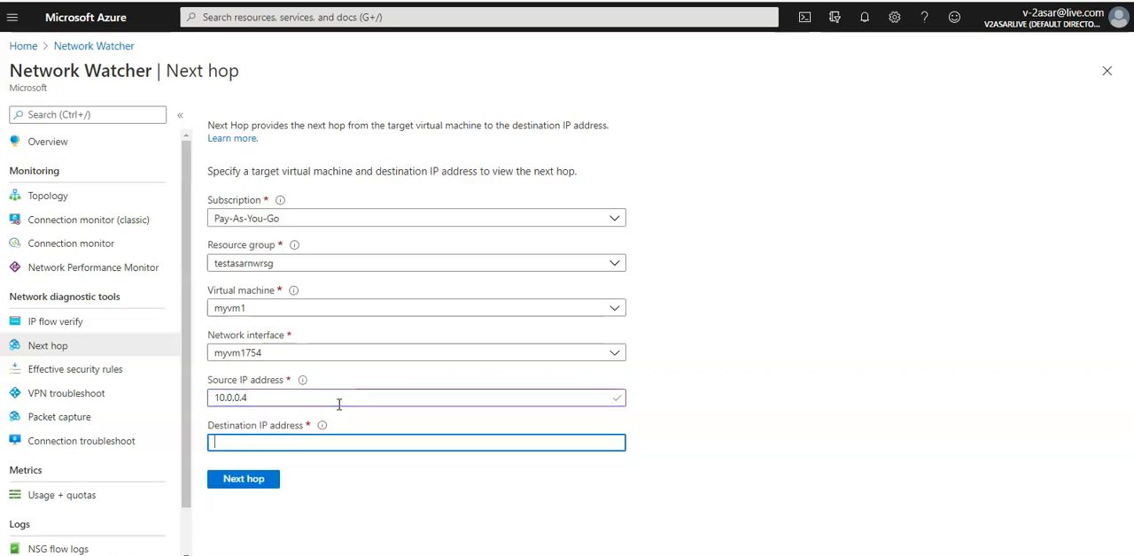
# Step: Try again to use the saved entry 52.187.23.89 as the destination IP address
pyautogui.click(342, 449)
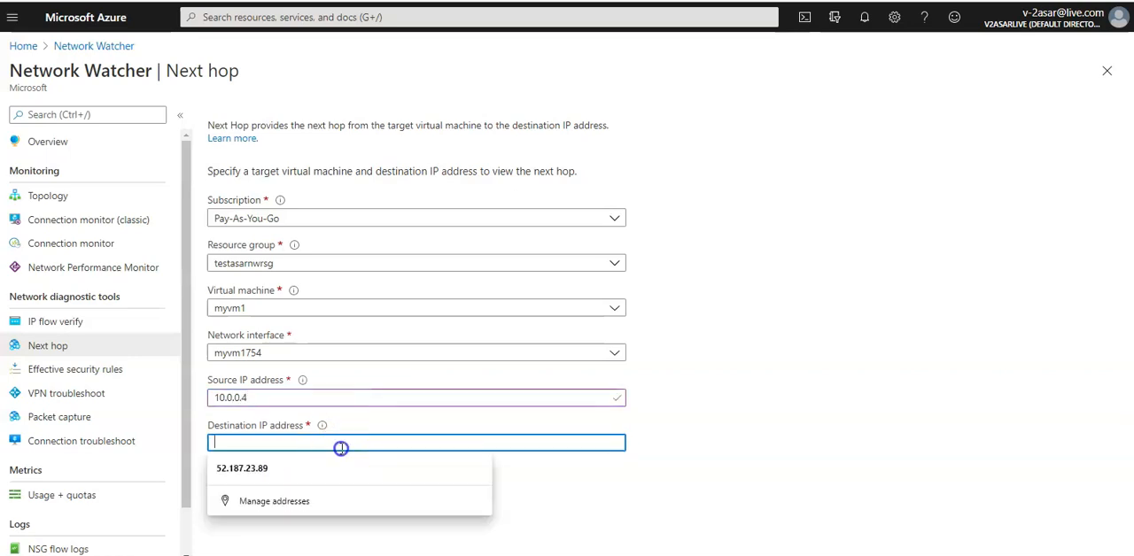
pyautogui.click(331, 464)
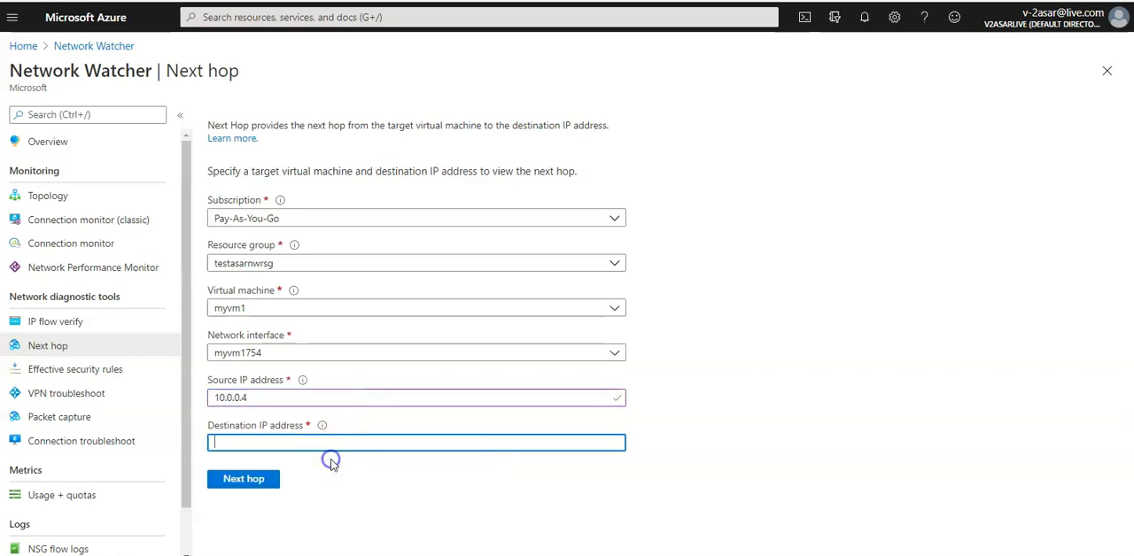
pyautogui.click(265, 440)
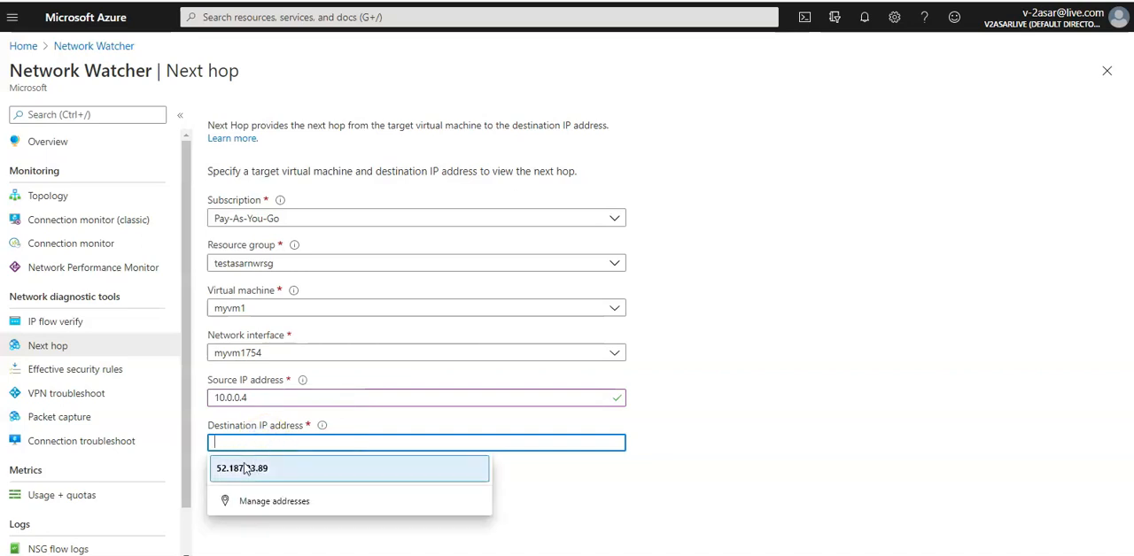
pyautogui.click(245, 466)
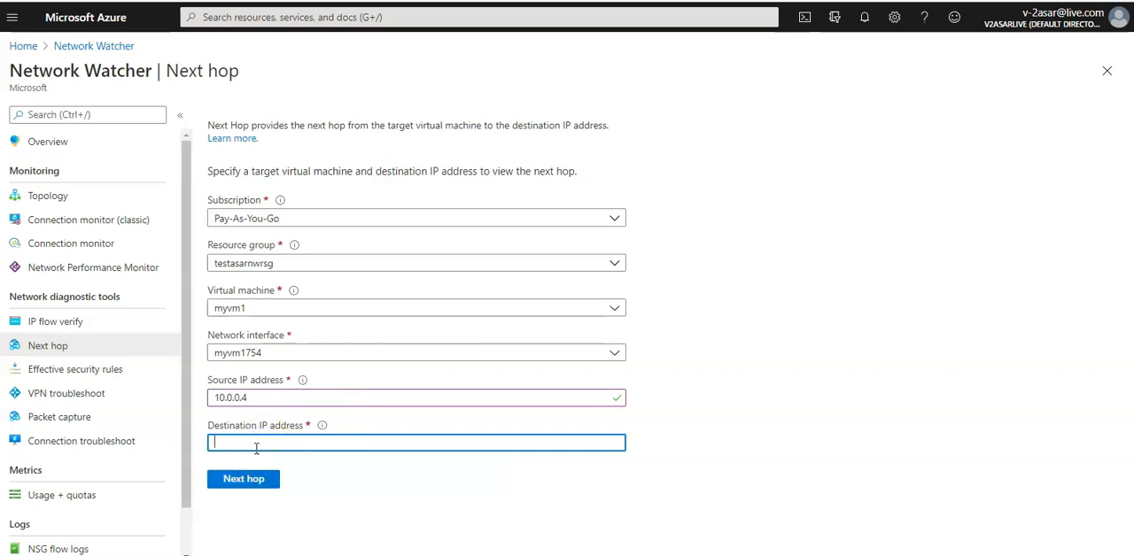
# Step: Set the destination IP address to 13.107.21.200, run the next hop check, and inspect the resulting route table ID
pyautogui.click(256, 448)
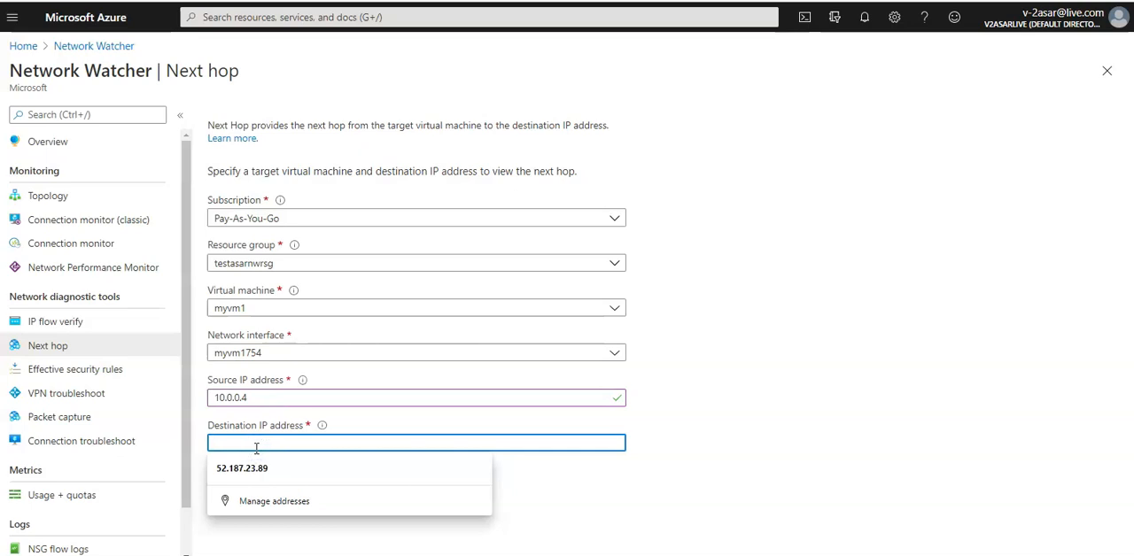
pyautogui.write('13.1')
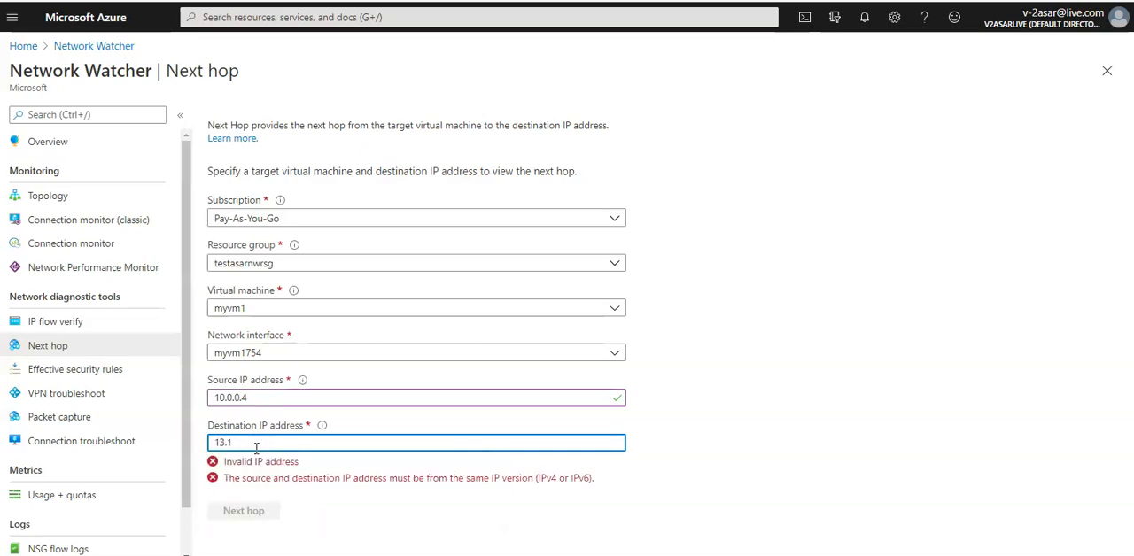
pyautogui.write('07.21.2000')
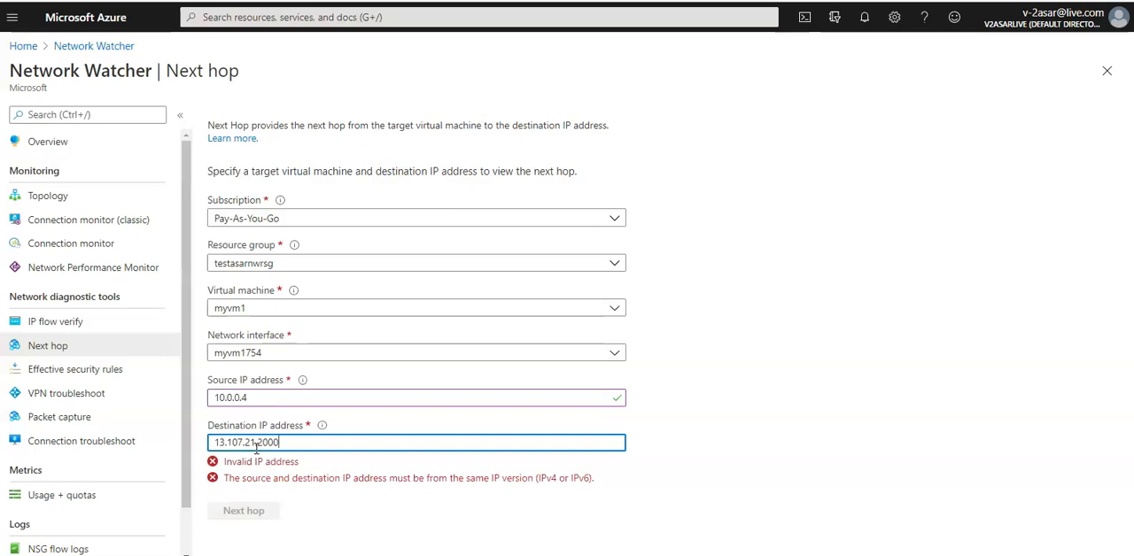
pyautogui.press('BackSpace')
pyautogui.click(252, 479)
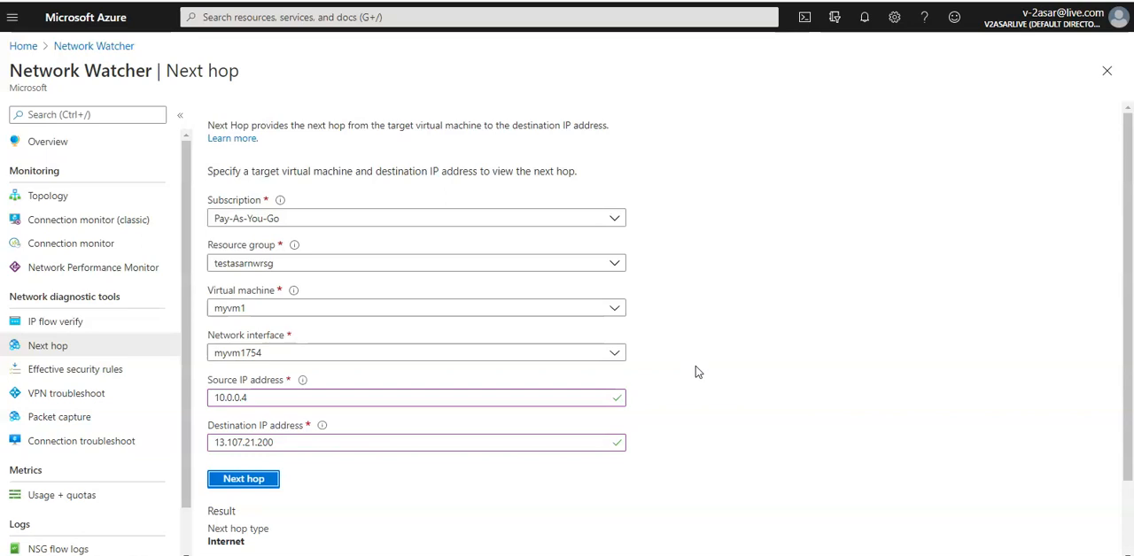
pyautogui.scroll(-2, 697, 372)
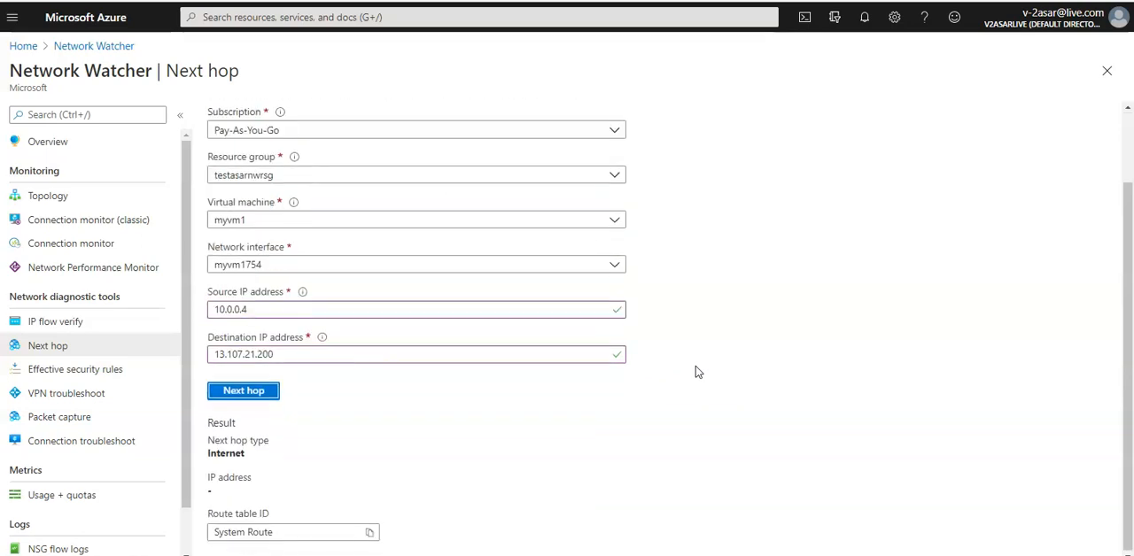
pyautogui.tripleClick(302, 532)
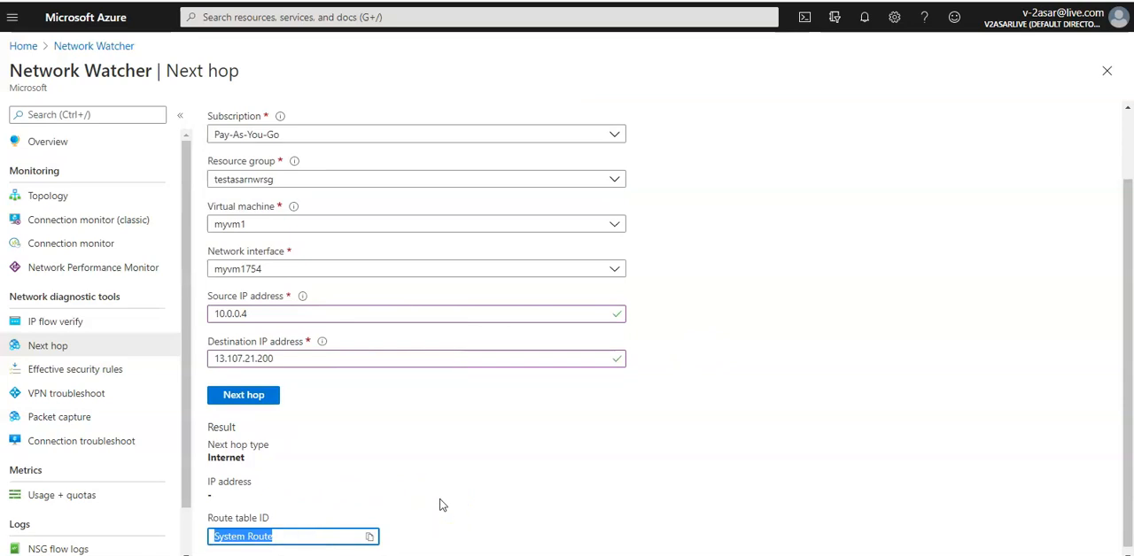
pyautogui.scroll(-1, 442, 505)
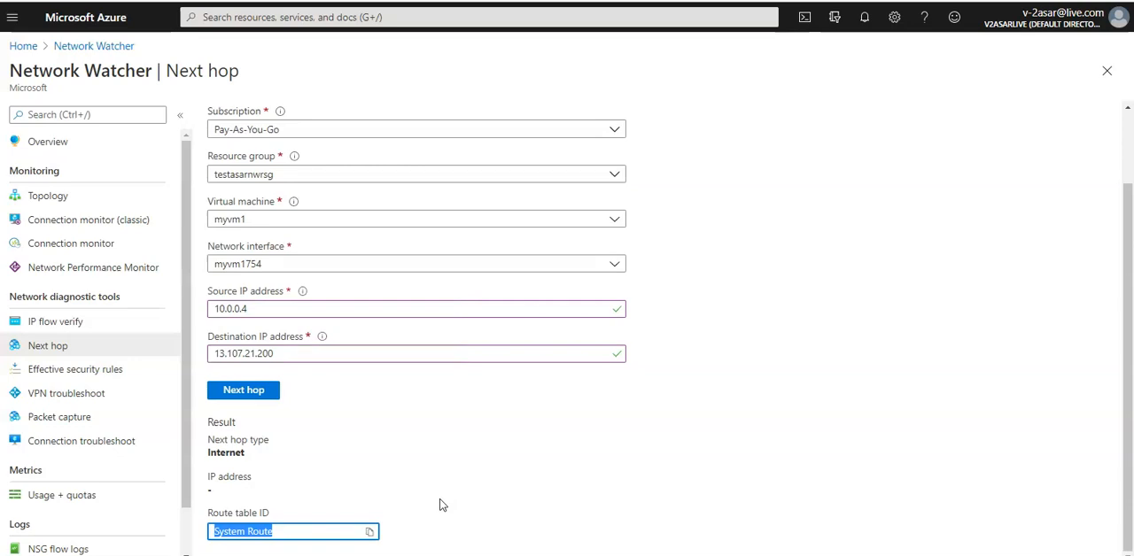
# Step: Change the destination IP address to 172.31.0.100, rerun the next hop check, and review the result
pyautogui.click(423, 361)
pyautogui.hotkey('ctrl', 'a')
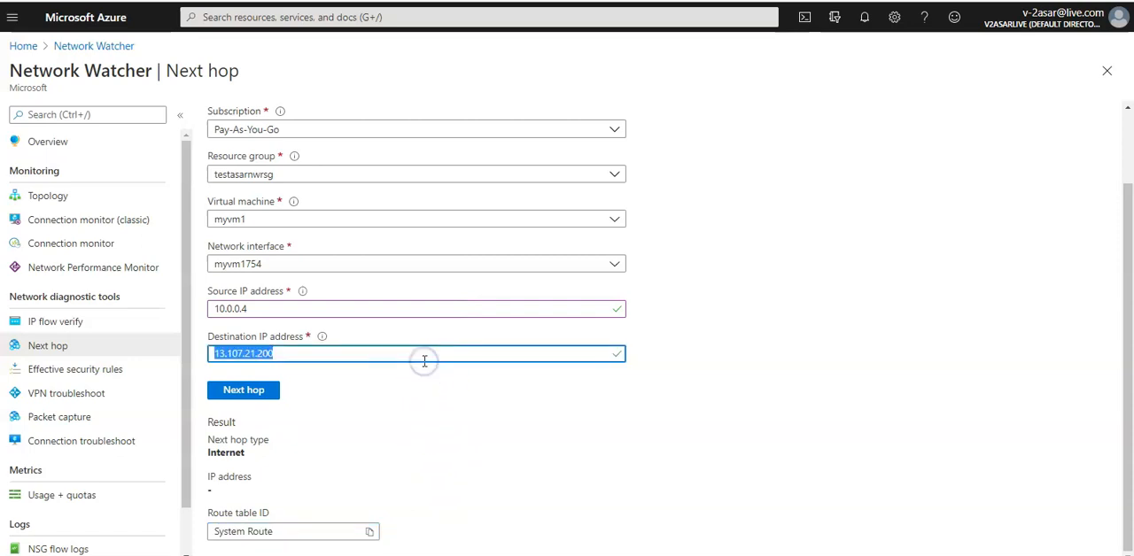
pyautogui.write('173')
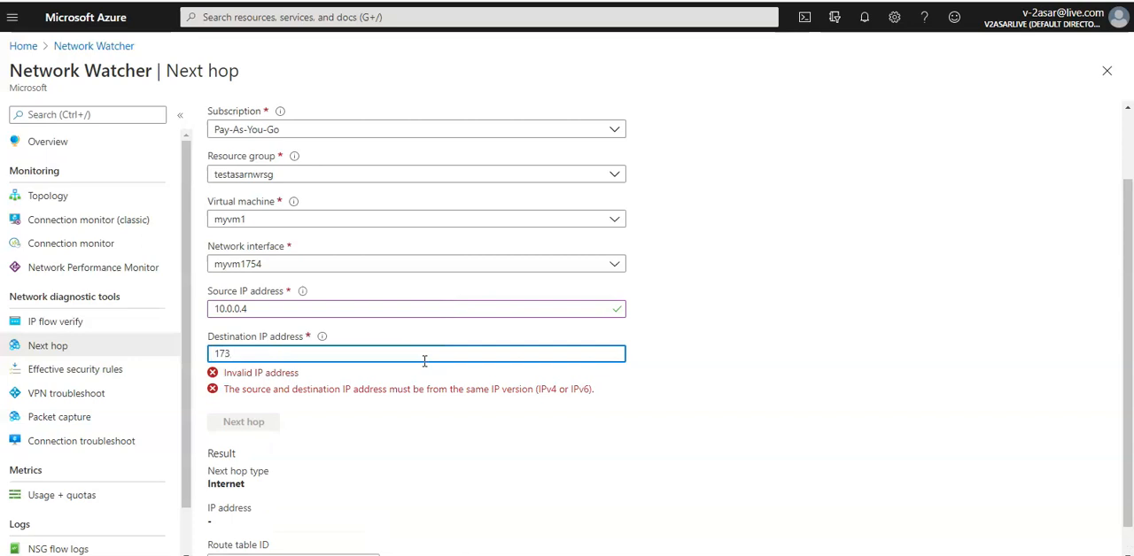
pyautogui.press('BackSpace')
pyautogui.write('2.31.0.100')
pyautogui.click(273, 392)
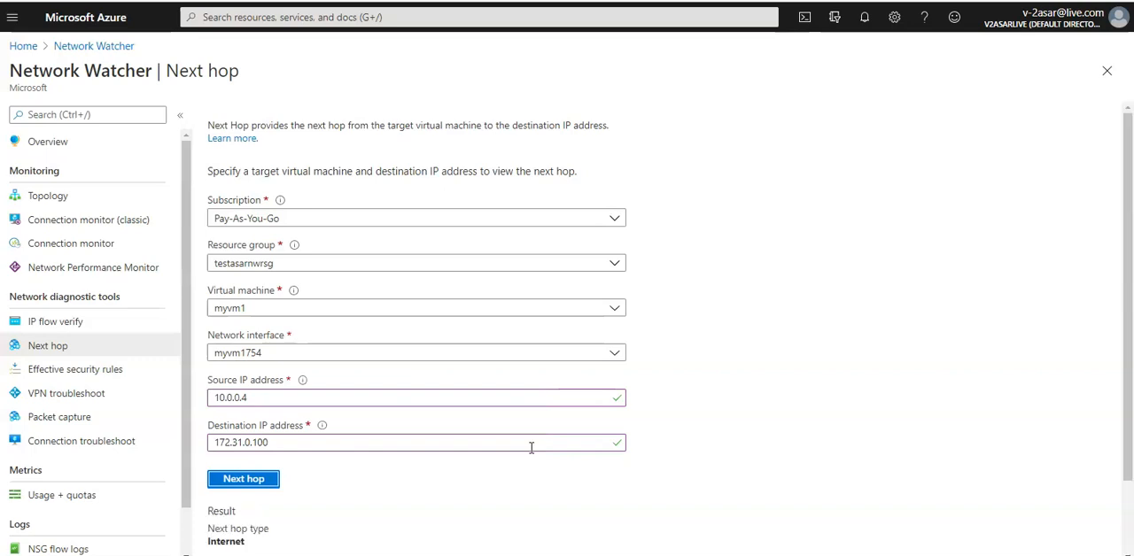
pyautogui.scroll(-1, 532, 448)
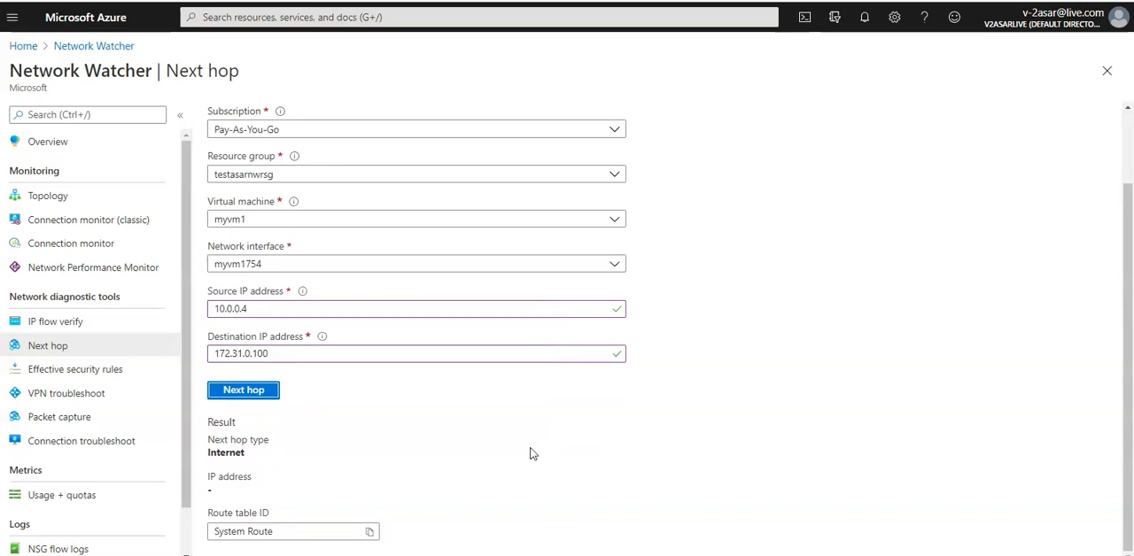
# Step: Change the destination IP address to 169.1.2.3 and rerun the next hop check
pyautogui.tripleClick(413, 352)
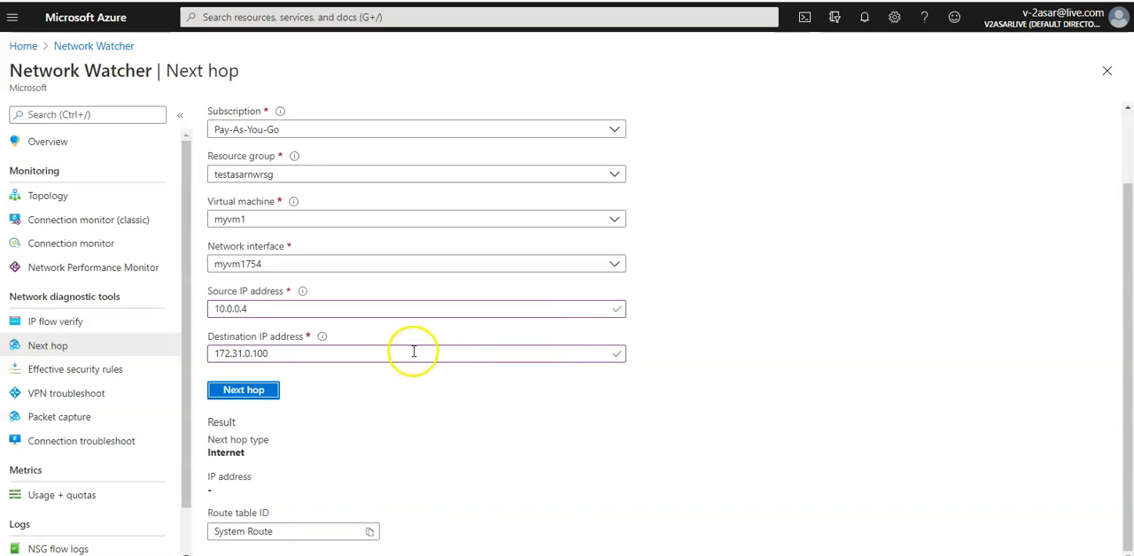
pyautogui.write('16')
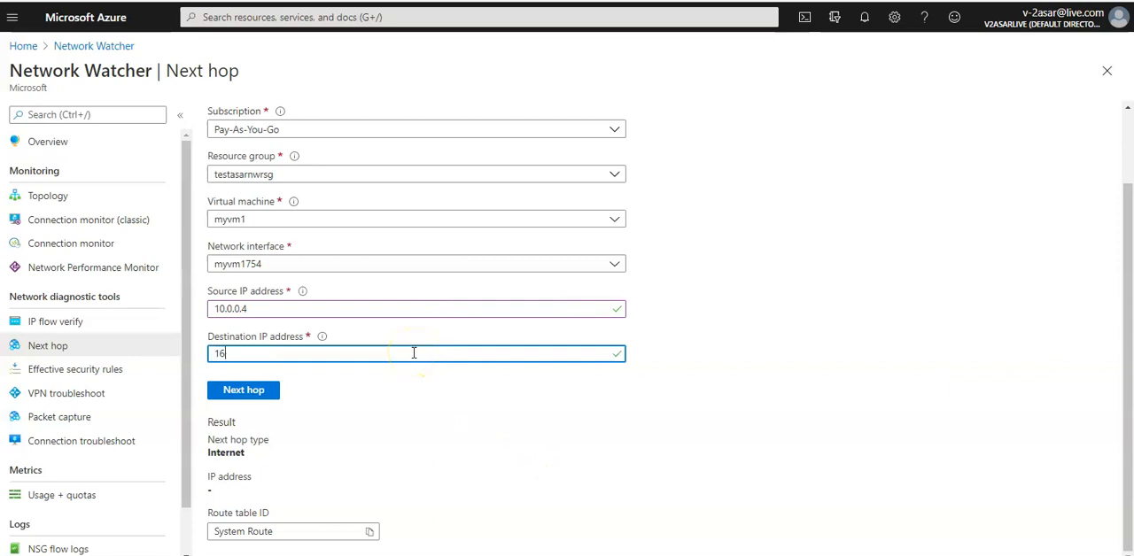
pyautogui.write('9.1.2.3')
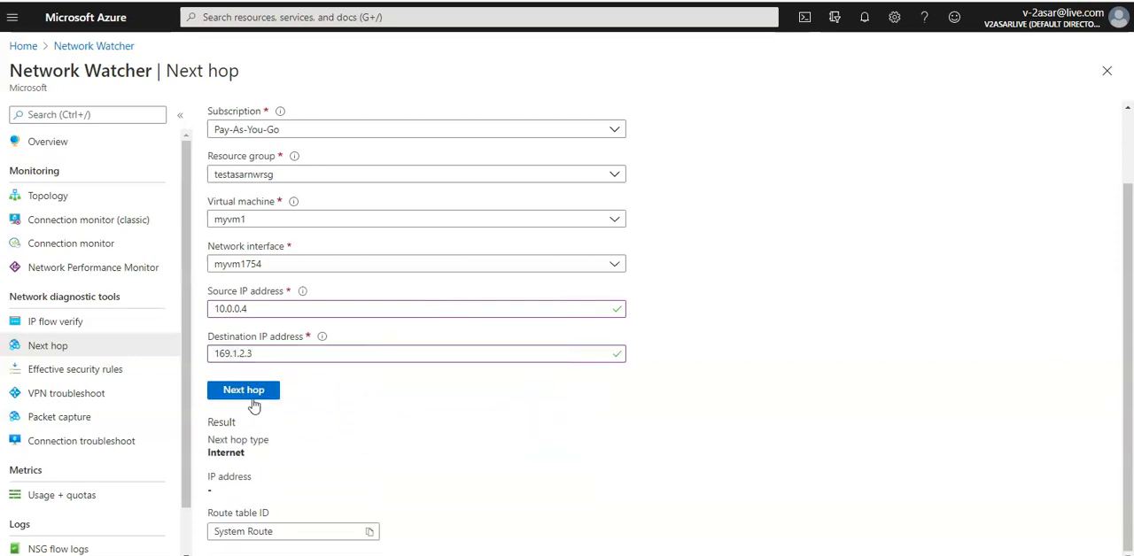
pyautogui.click(252, 395)
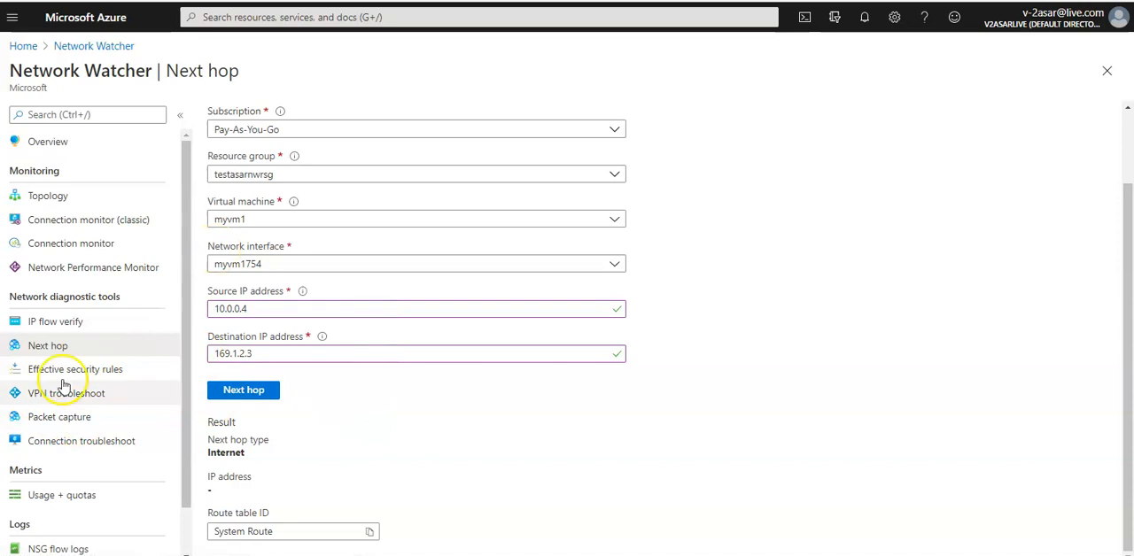
# Step: Open Network Watcher's Effective security rules for myvm1, discarding the unsaved Next hop edits
pyautogui.click(88, 370)
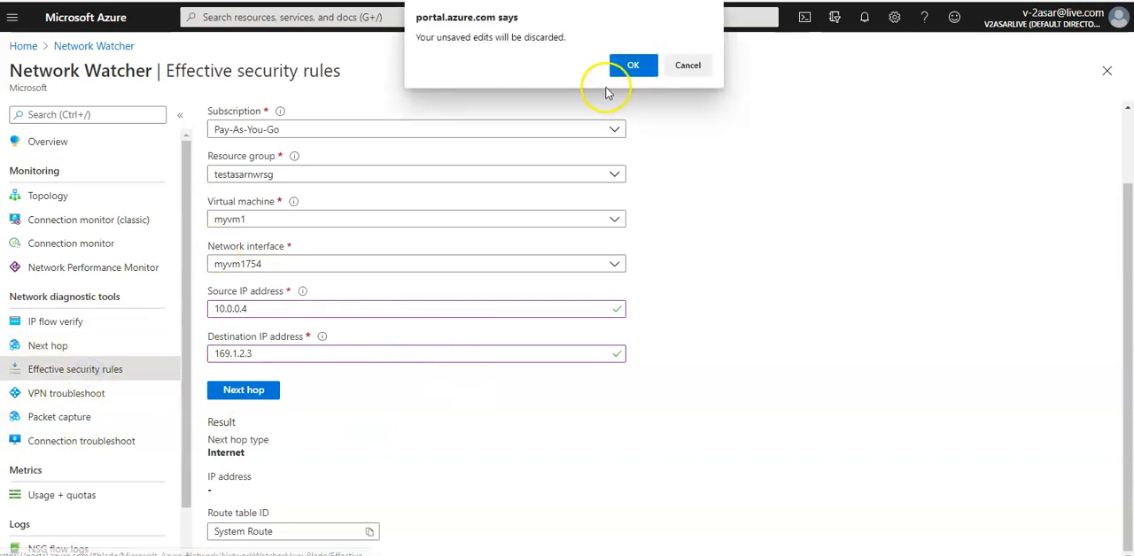
pyautogui.click(632, 66)
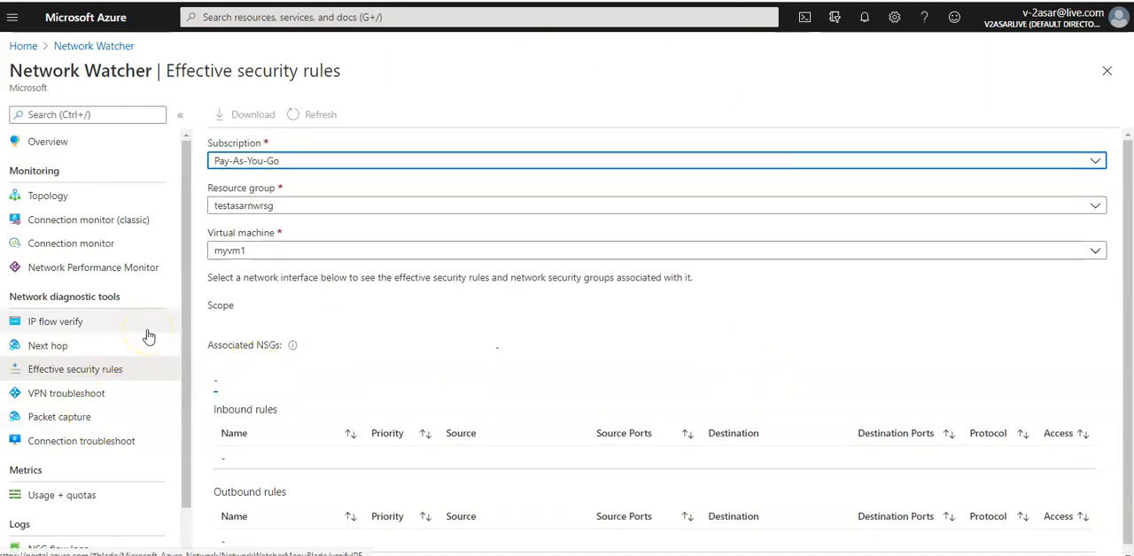
pyautogui.scroll(-1, 148, 337)
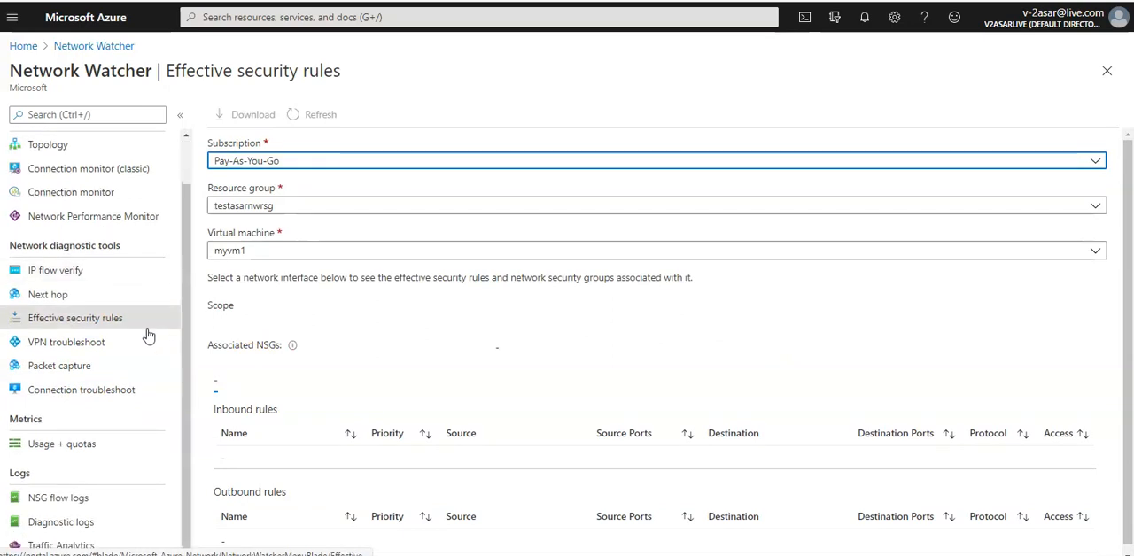
pyautogui.scroll(1, 149, 336)
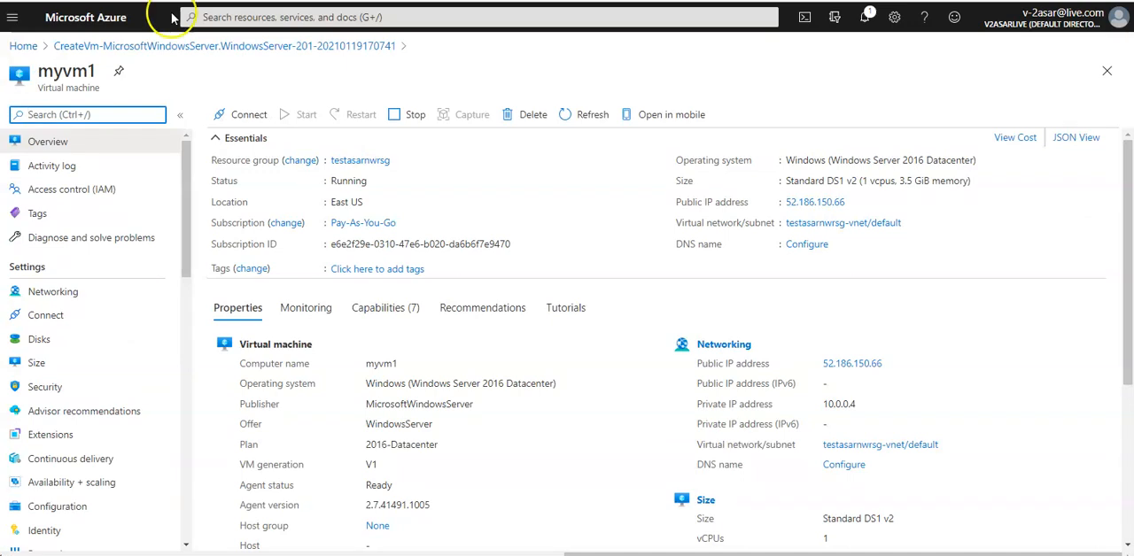
# Step: Switch to the myvm1 virtual machine page and open its Connection troubleshoot tool
pyautogui.click(142, 347)
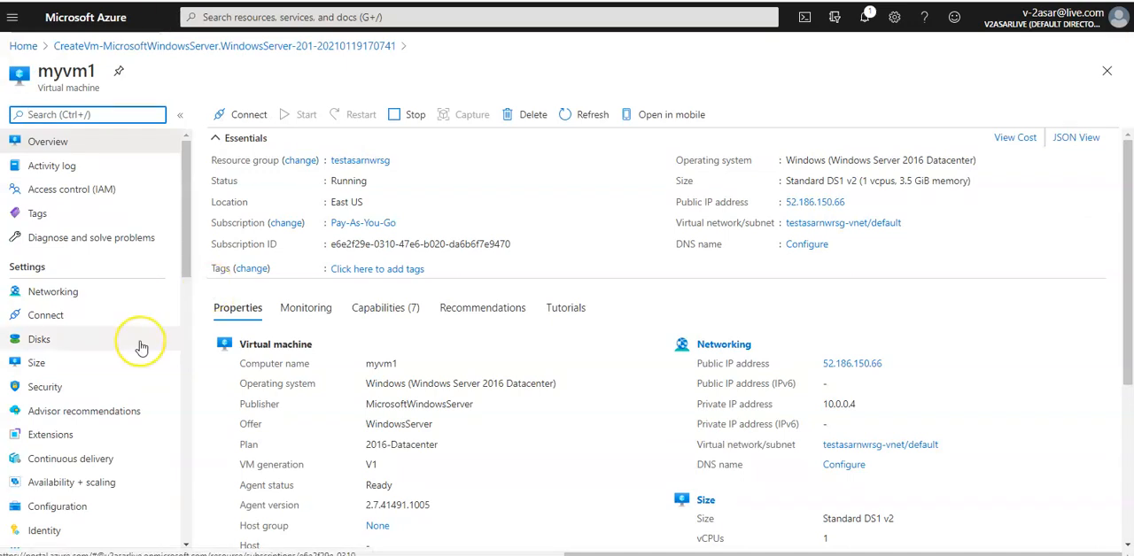
pyautogui.scroll(-10, 142, 347)
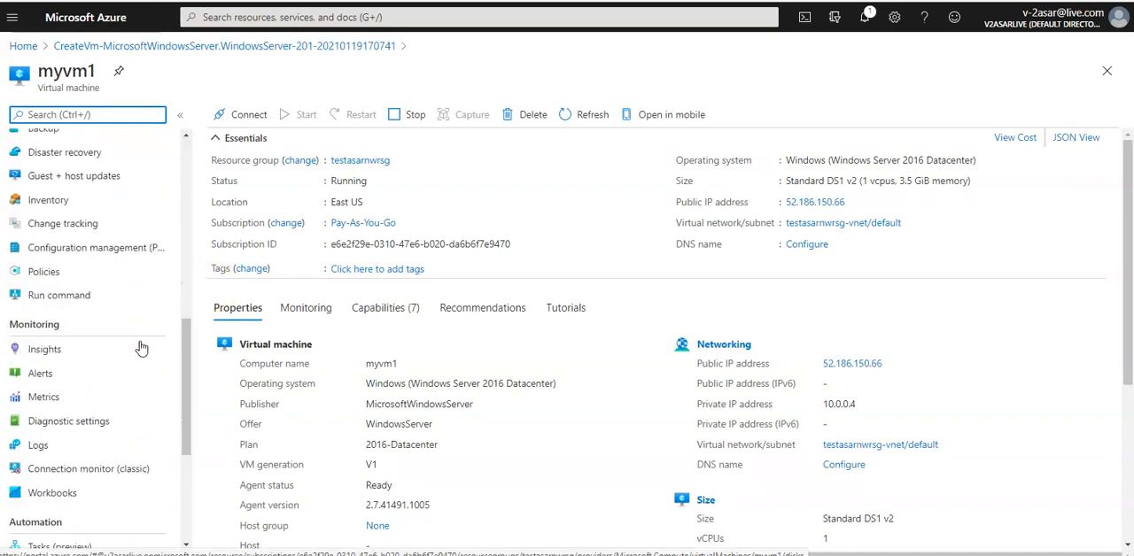
pyautogui.scroll(-5, 141, 347)
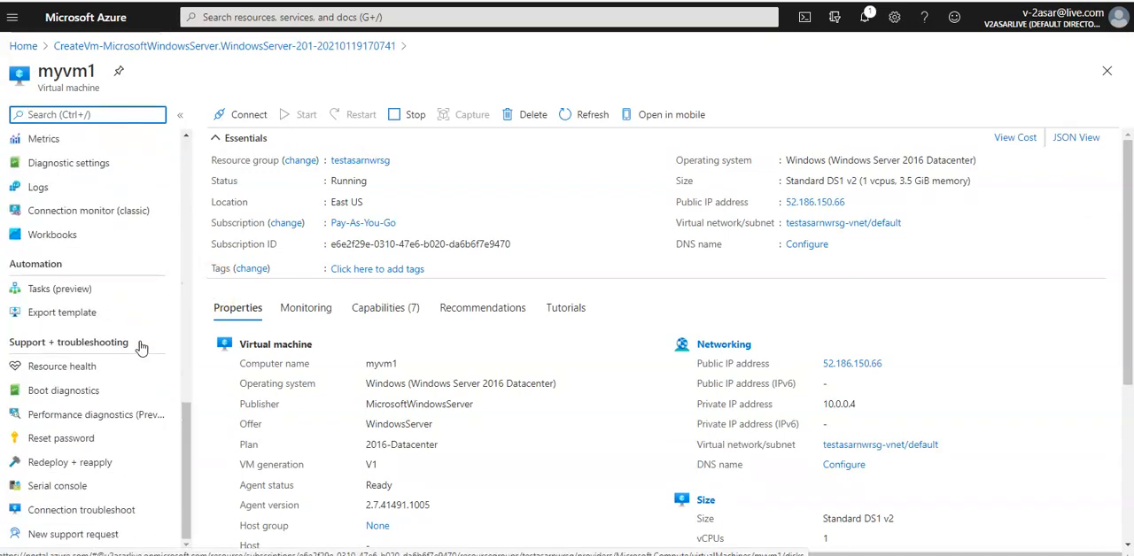
pyautogui.click(107, 511)
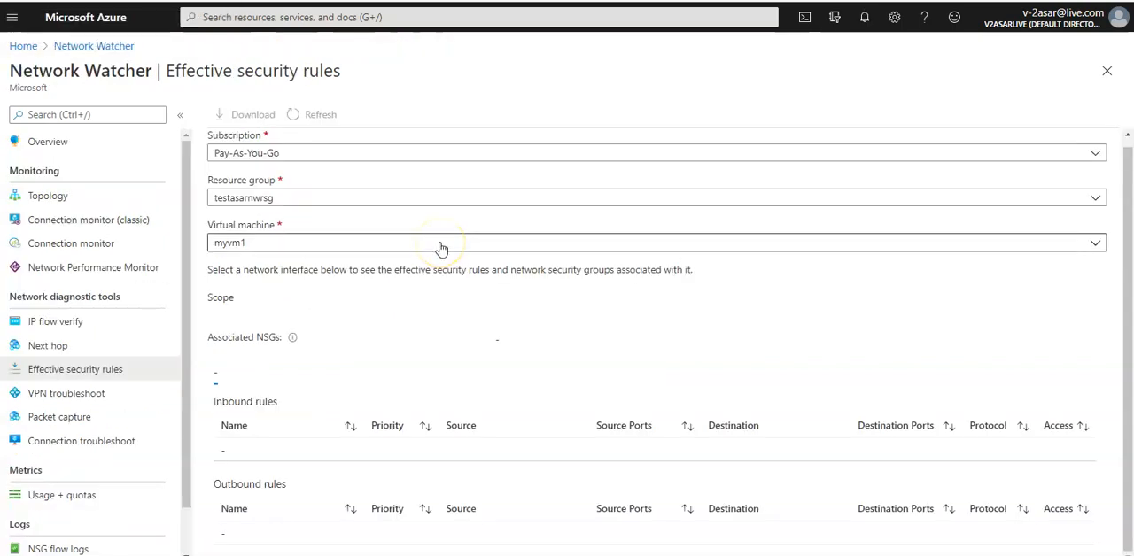
pyautogui.scroll(1, 441, 250)
pyautogui.scroll(-1, 442, 250)
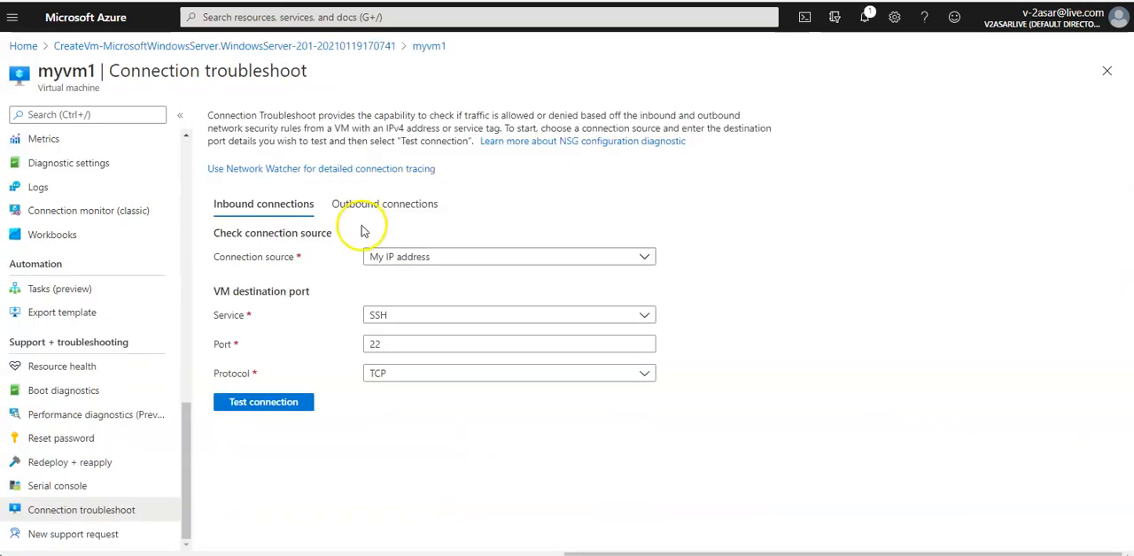
pyautogui.scroll(8, 114, 306)
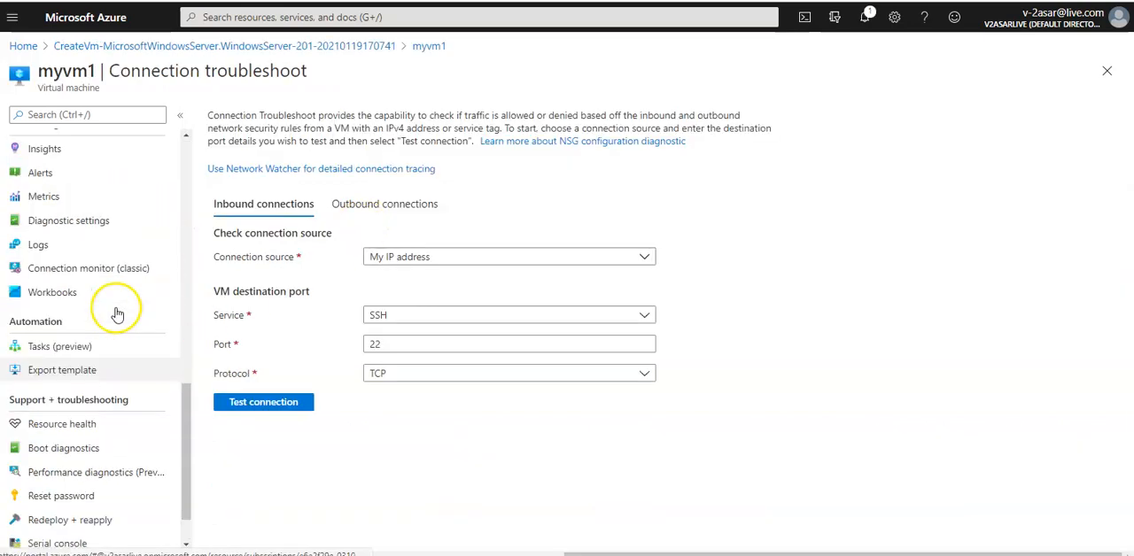
# Step: From myvm1's networking settings, open network interface myvm1754 and display its effective routes
pyautogui.click(99, 295)
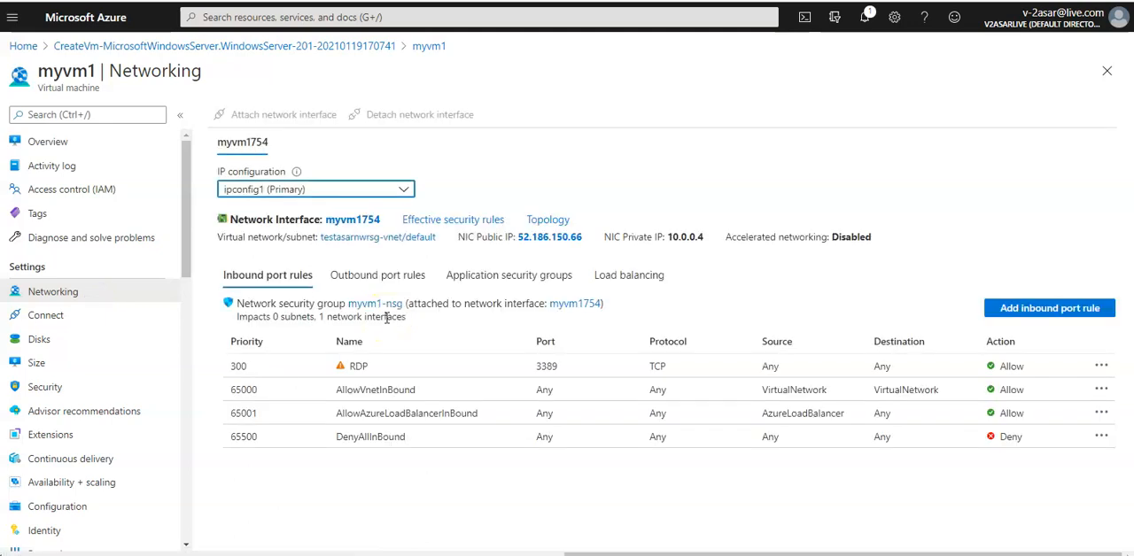
pyautogui.click(360, 219)
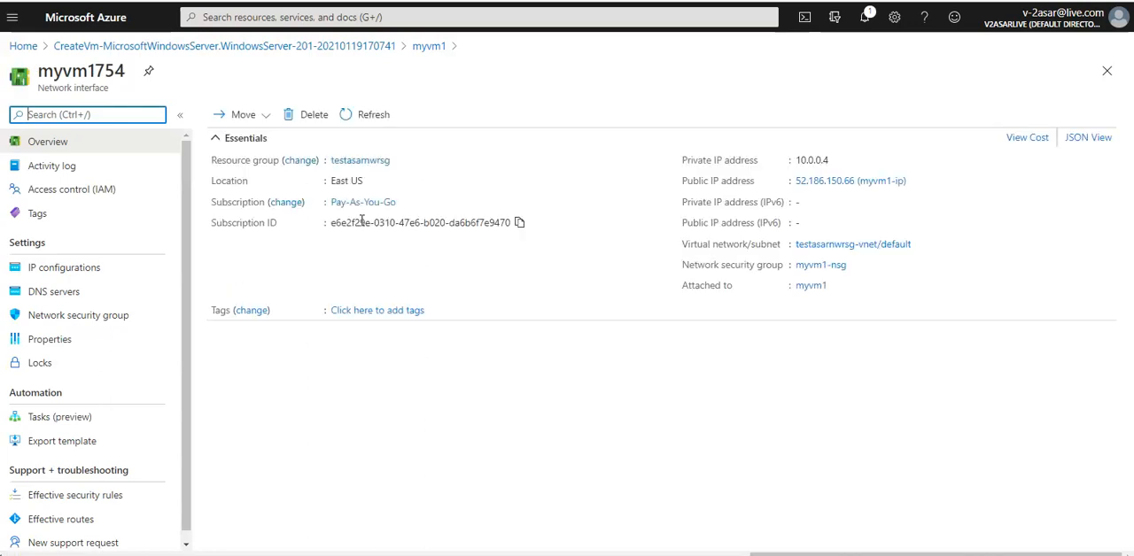
pyautogui.scroll(-1, 43, 422)
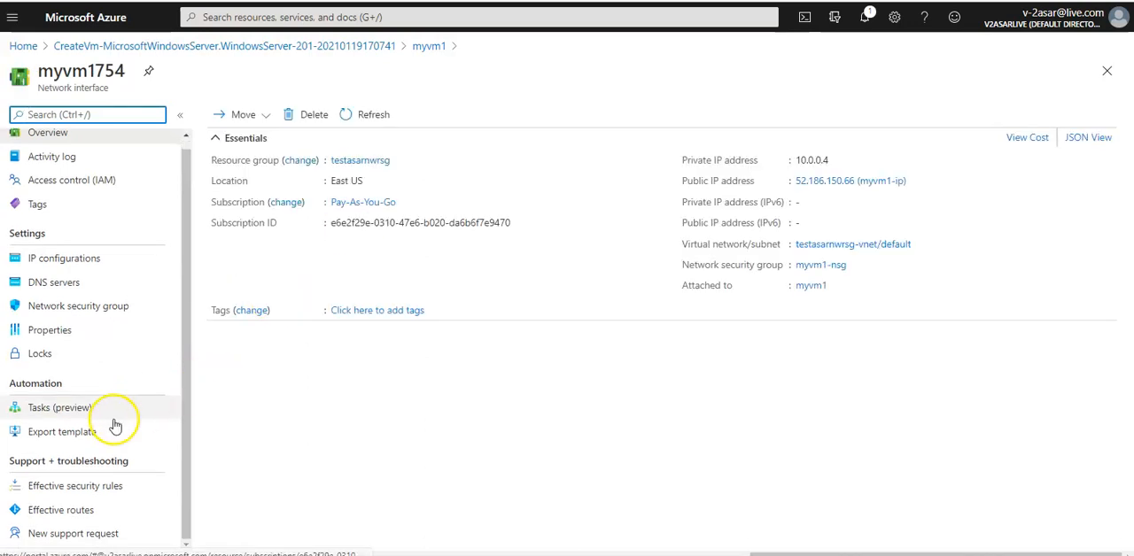
pyautogui.click(76, 510)
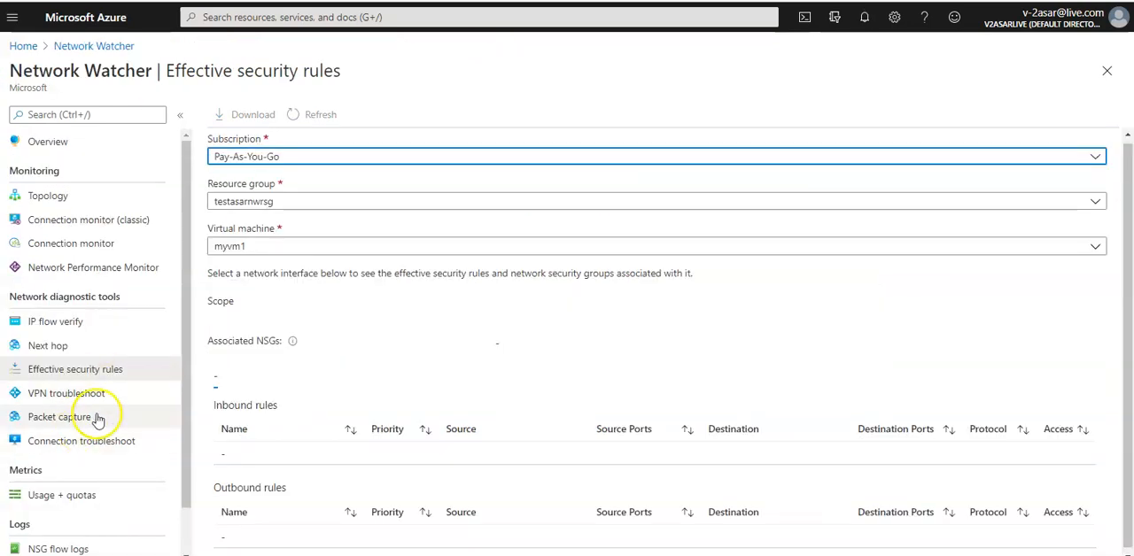
# Step: Return to Network Watcher's Next hop tool and run the check from myvm1 to destination IP address 13.107.21.200
pyautogui.click(82, 346)
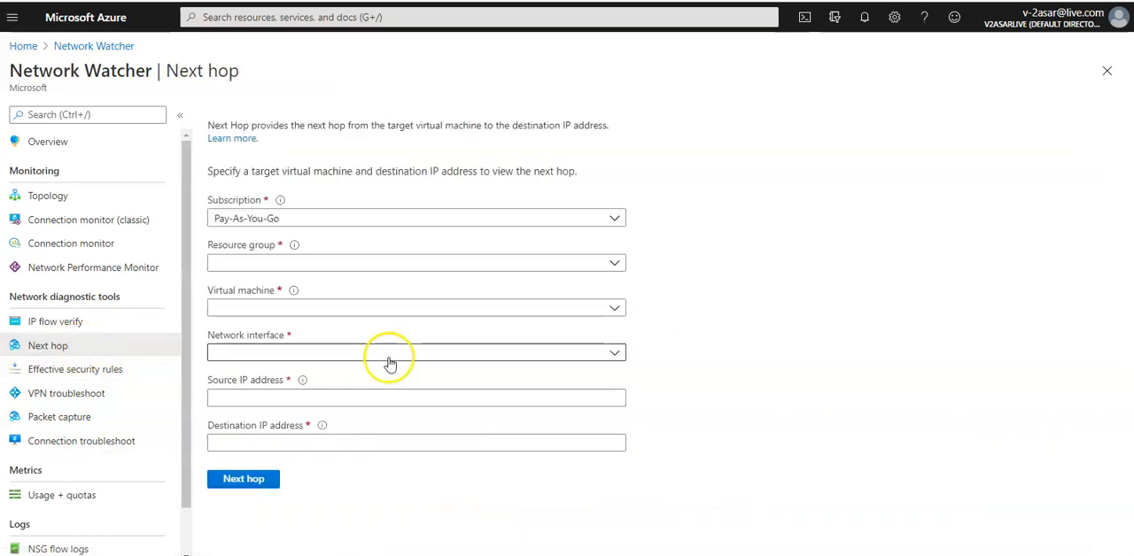
pyautogui.click(305, 441)
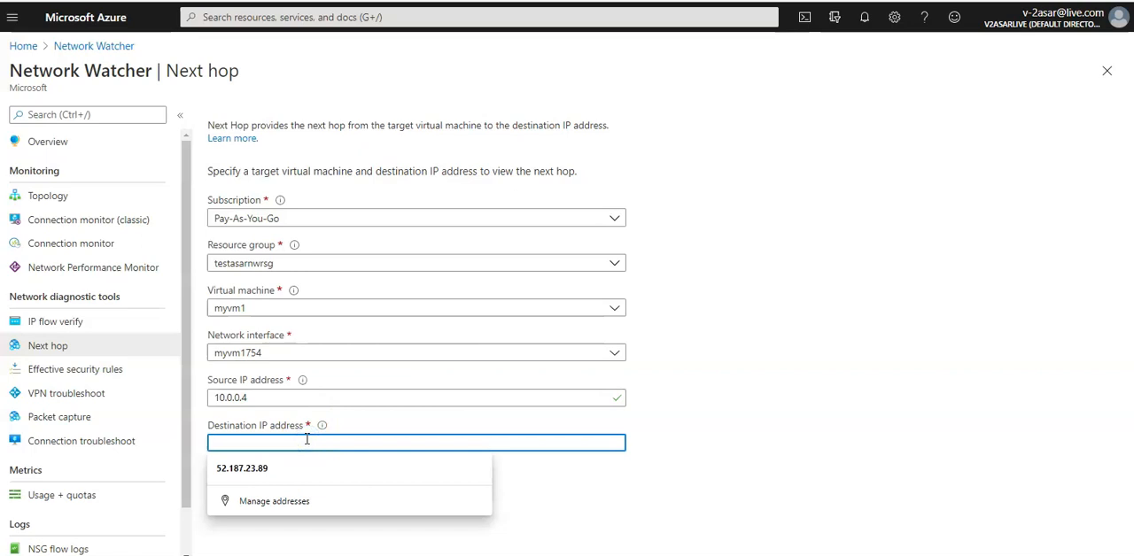
pyautogui.write('13')
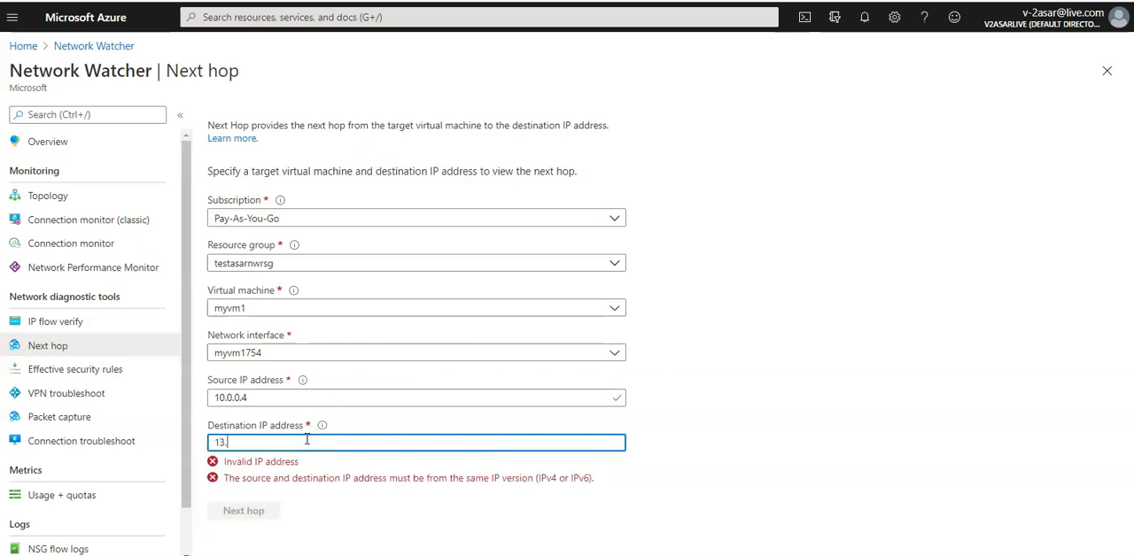
pyautogui.write('.107.21.200')
pyautogui.click(253, 478)
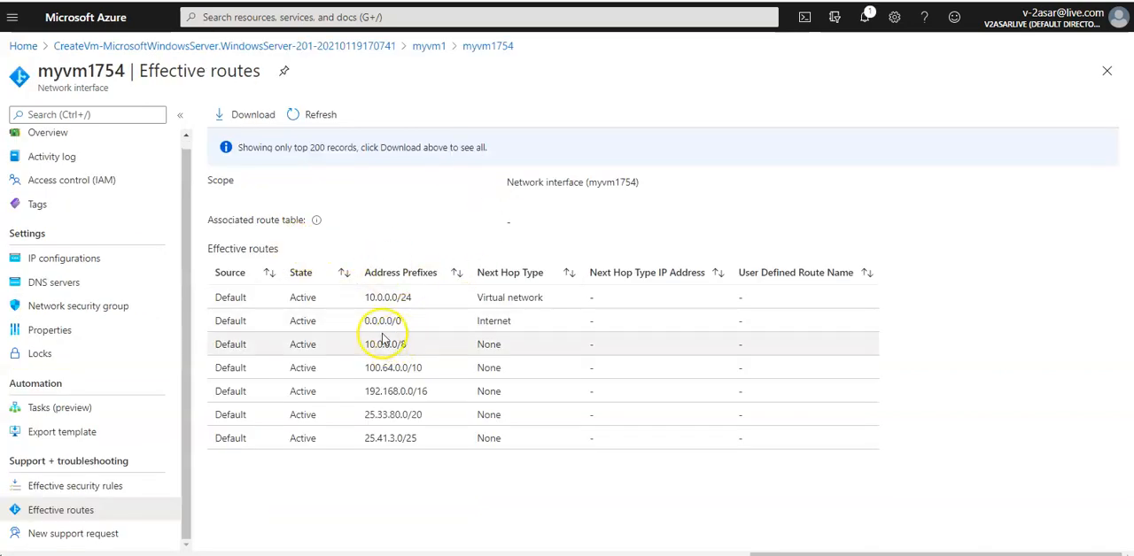
# Step: In the effective routes of network interface myvm1754, highlight the 0.0.0.0/0 address prefix
pyautogui.moveTo(364, 321); pyautogui.dragTo(403, 324)
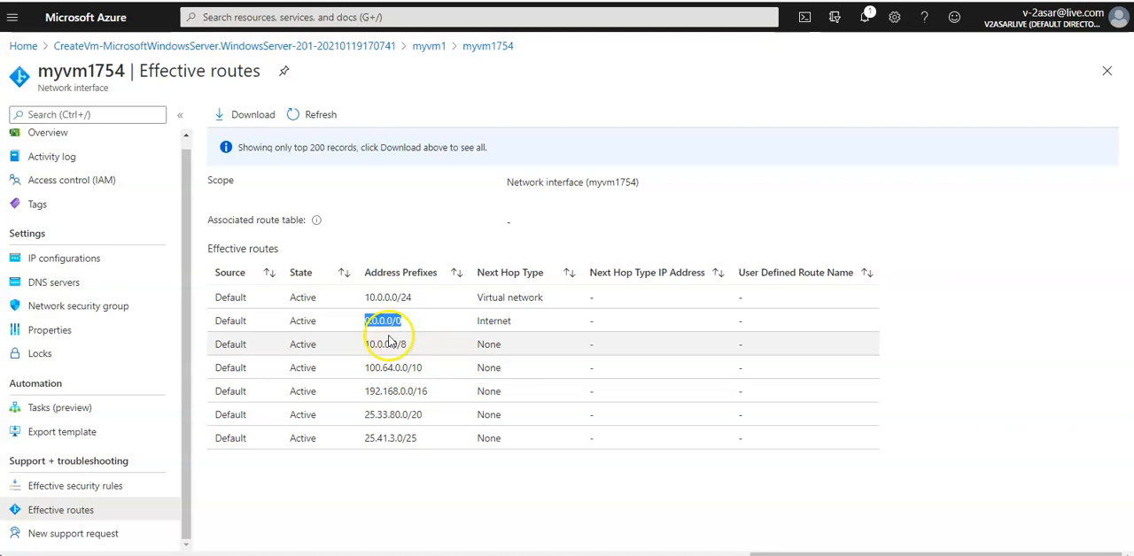
# Step: Compare the address prefixes and next hop types in the effective routes, highlighting entries of the 0.0.0.0/0, 10.0.0.0/8, 25.33.80.0/20 and 25.41.3.0/25 routes
pyautogui.moveTo(370, 346); pyautogui.dragTo(515, 345)
pyautogui.moveTo(371, 417); pyautogui.dragTo(477, 415)
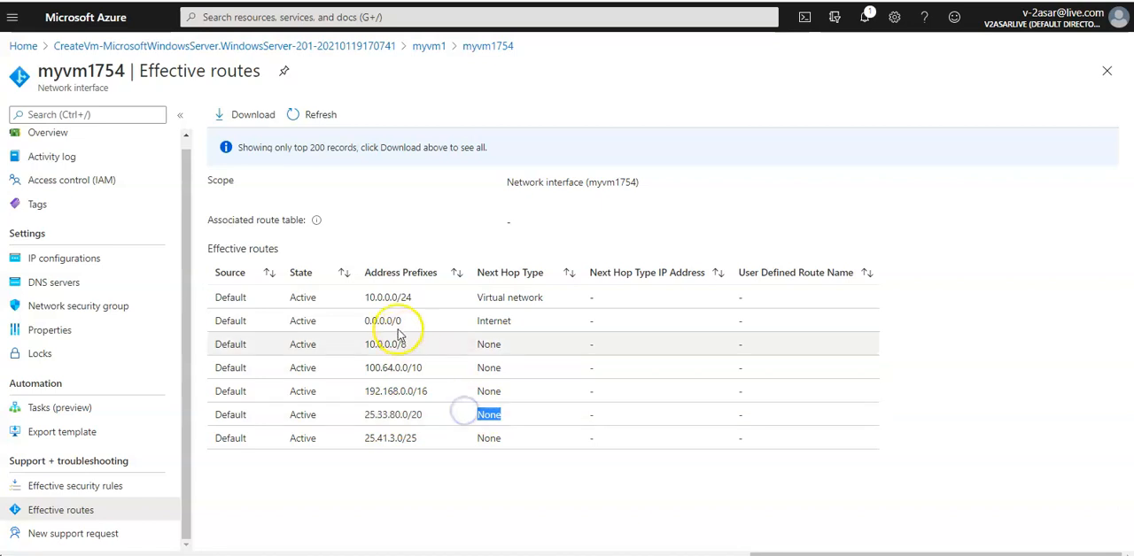
pyautogui.moveTo(405, 324); pyautogui.dragTo(352, 328)
pyautogui.moveTo(477, 322); pyautogui.dragTo(510, 324)
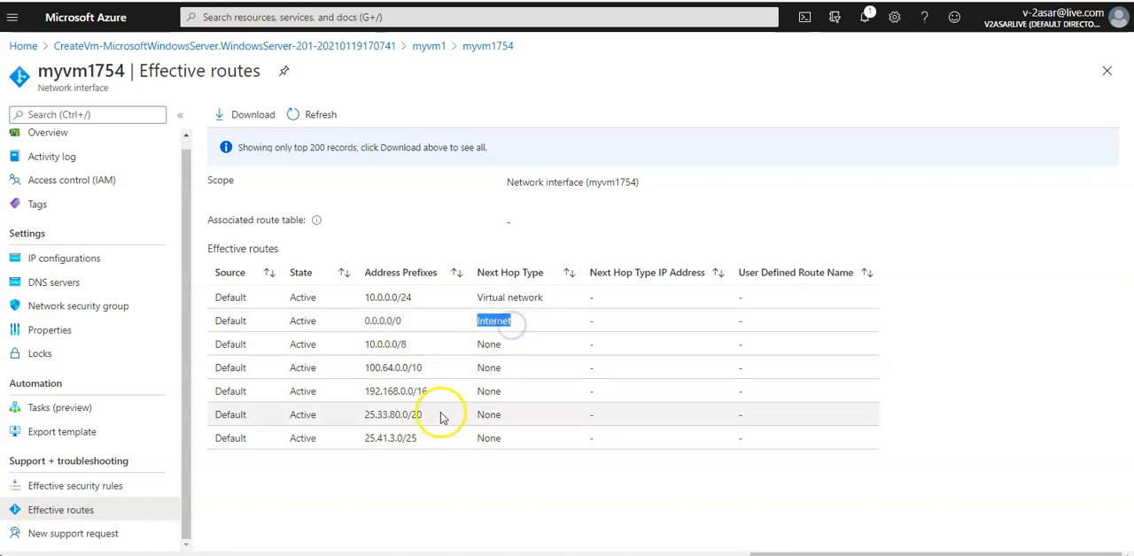
pyautogui.moveTo(477, 441); pyautogui.dragTo(547, 443)
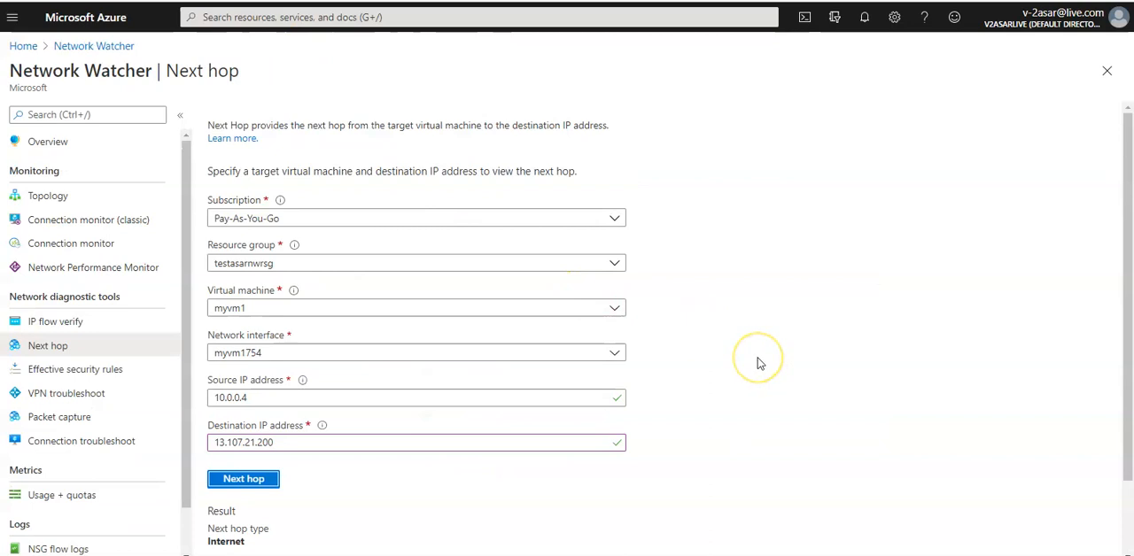
# Step: On Network Watcher's Next hop page, highlight the destination IP address and the next hop type in the result
pyautogui.scroll(-1, 758, 362)
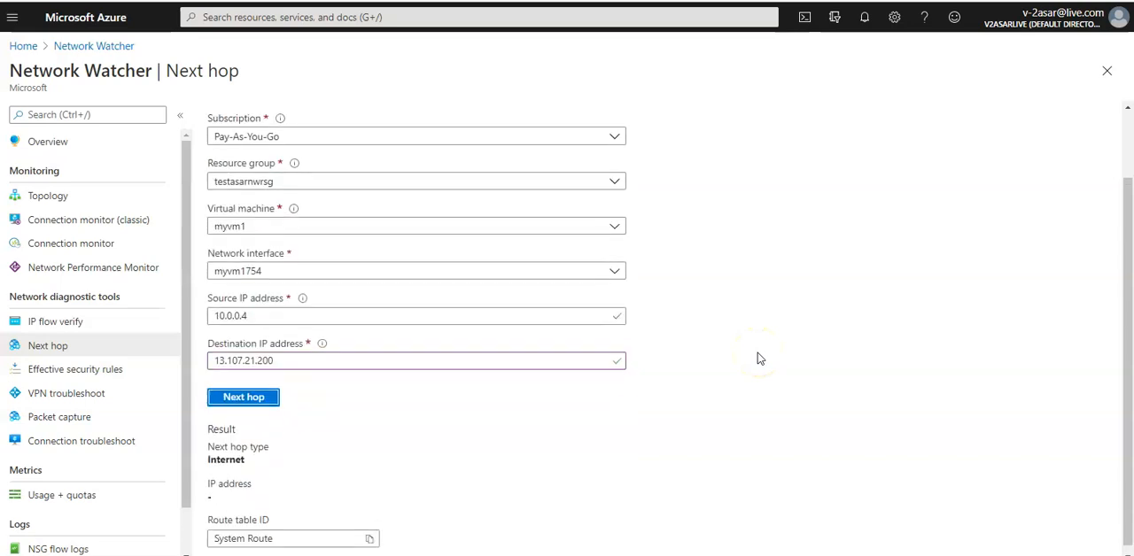
pyautogui.doubleClick(293, 361)
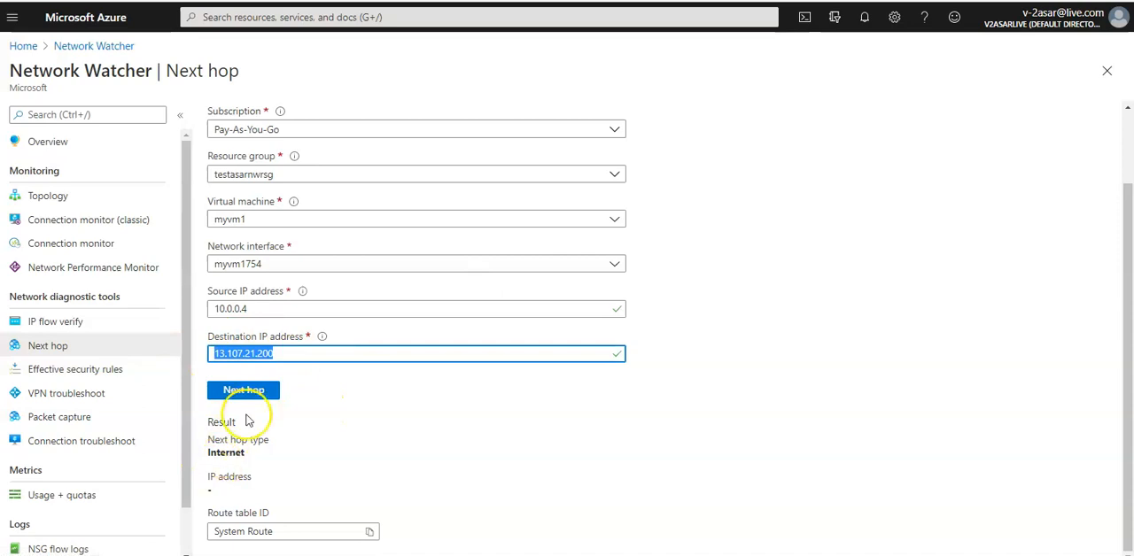
pyautogui.moveTo(208, 452); pyautogui.dragTo(277, 455)
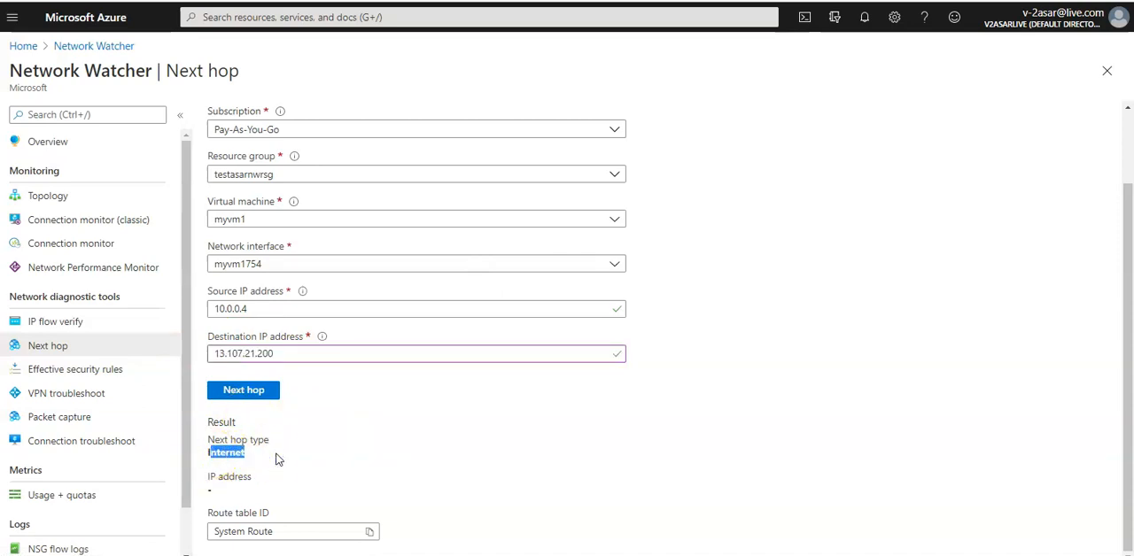